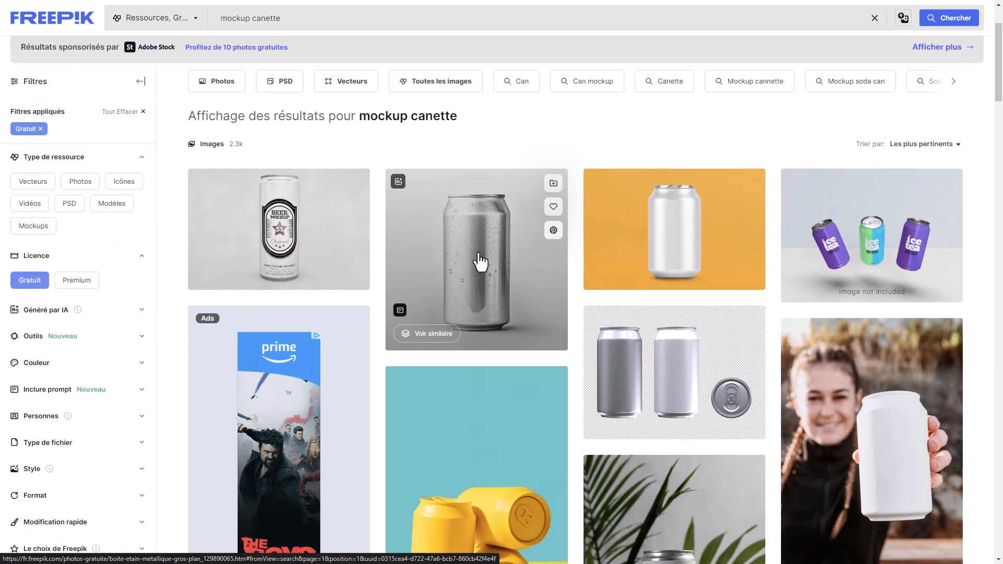
Step: Open the free close-up metallic can photo from the mockup results and check its resolution
click(468, 256)
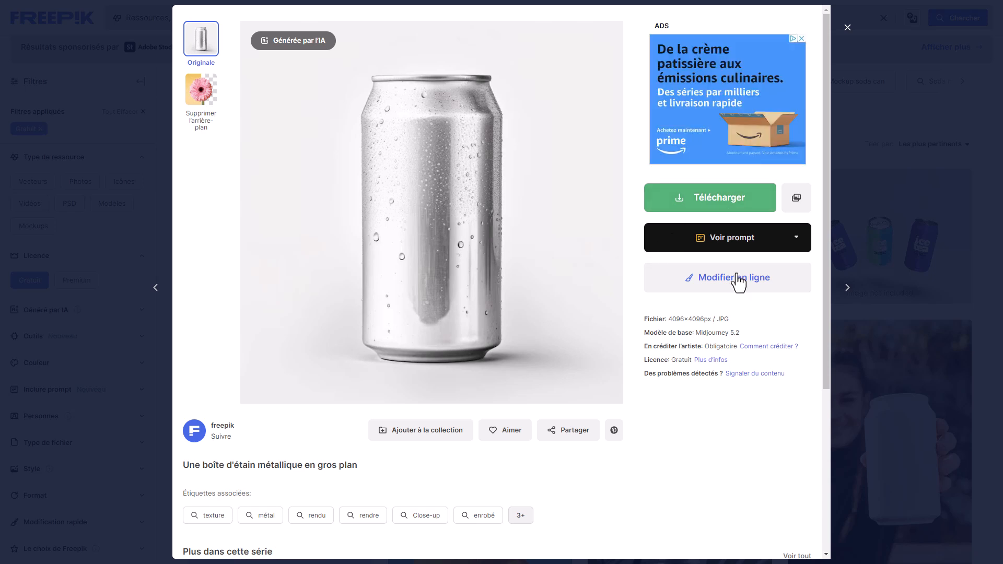
drag(666, 318, 707, 319)
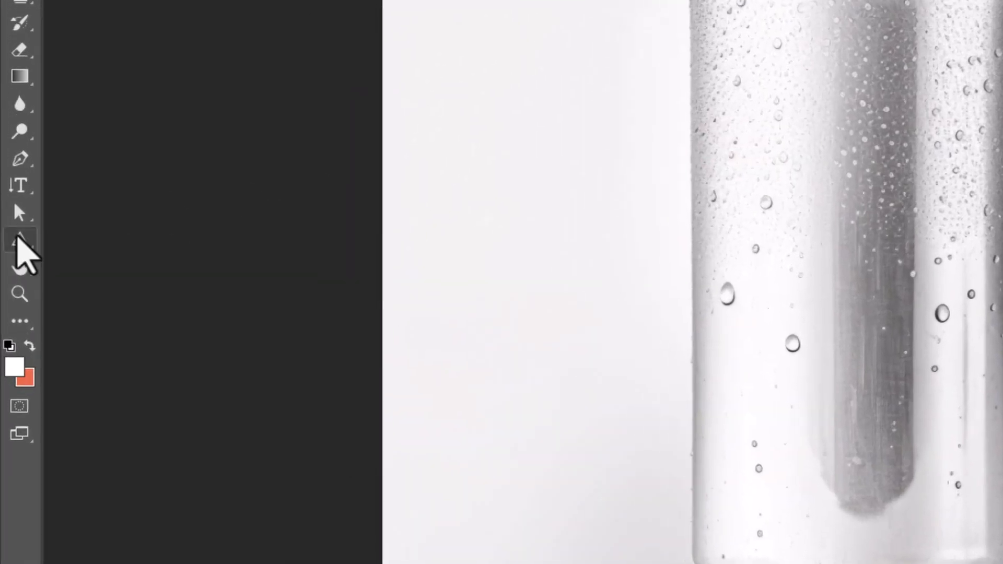
Step: In Photoshop, set up the Rectangle tool with an orange fill and no stroke
right_click(15, 240)
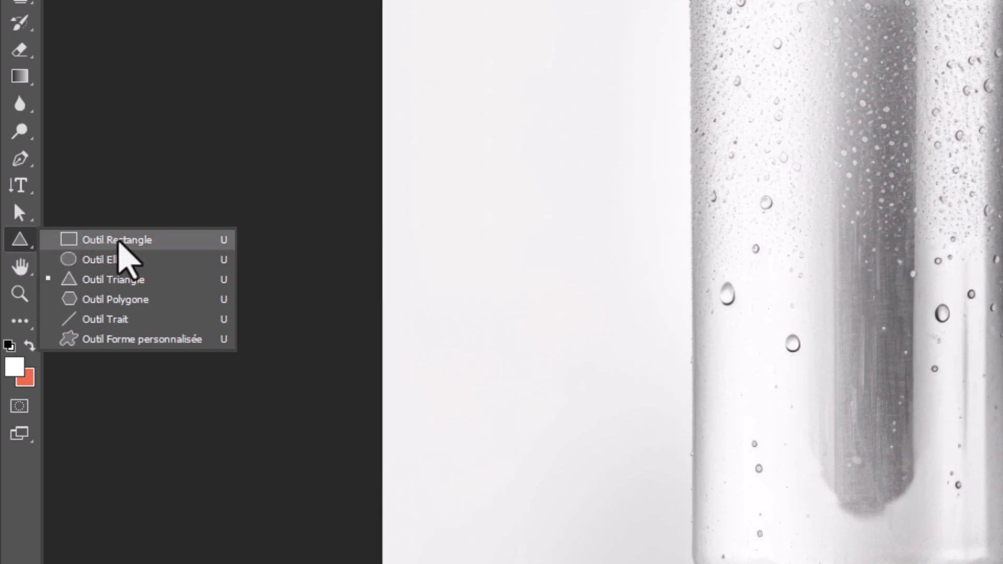
click(119, 240)
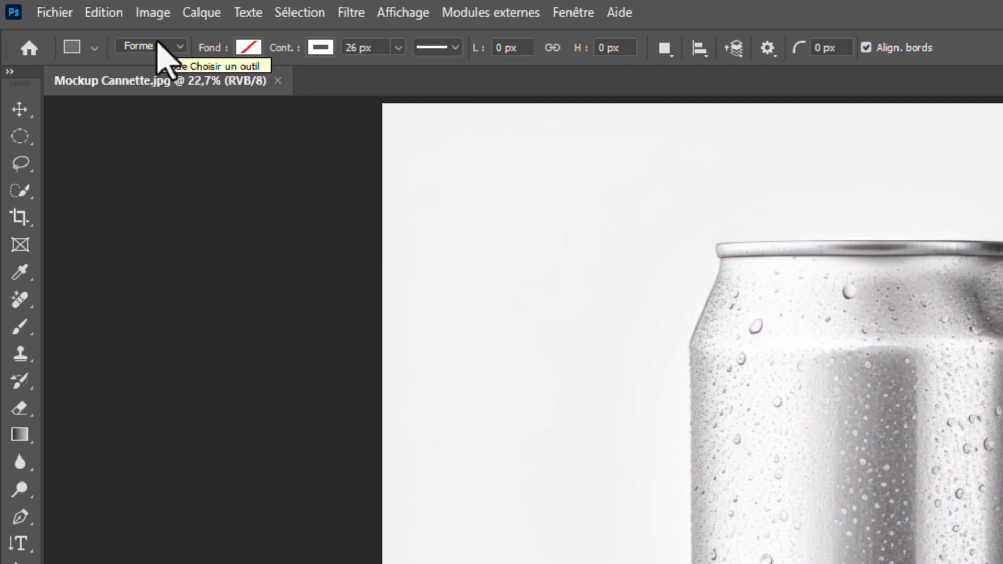
click(248, 48)
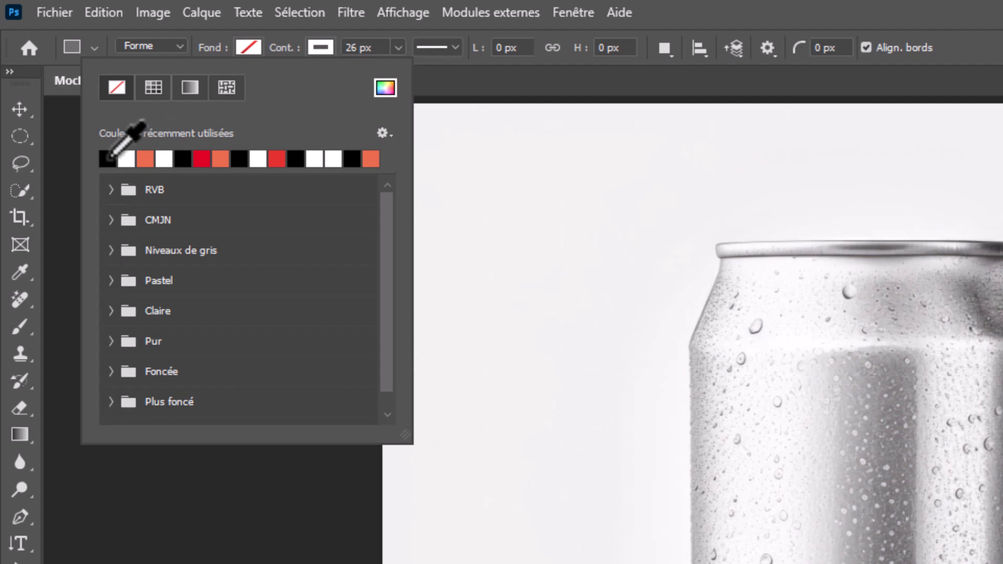
click(146, 158)
click(252, 48)
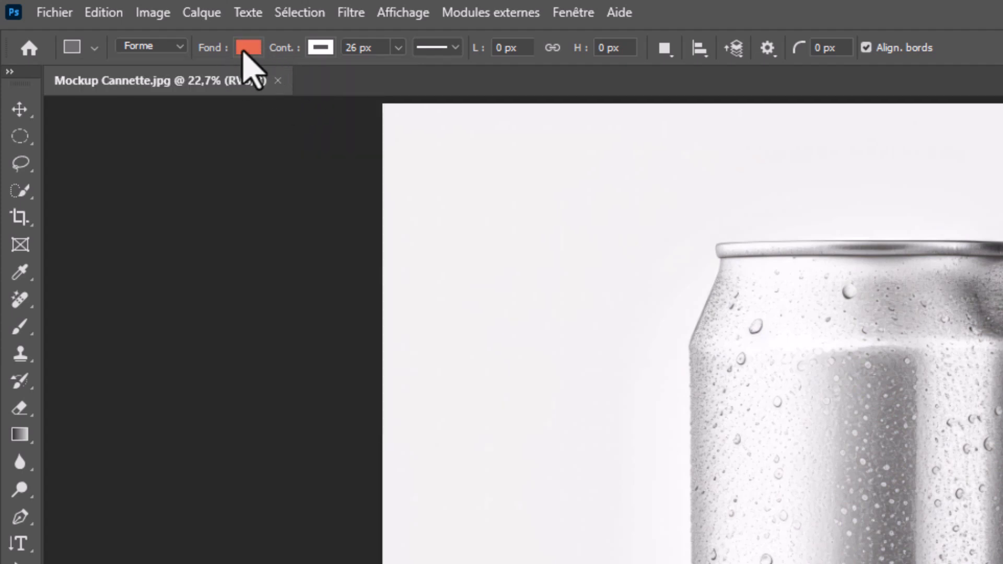
click(327, 48)
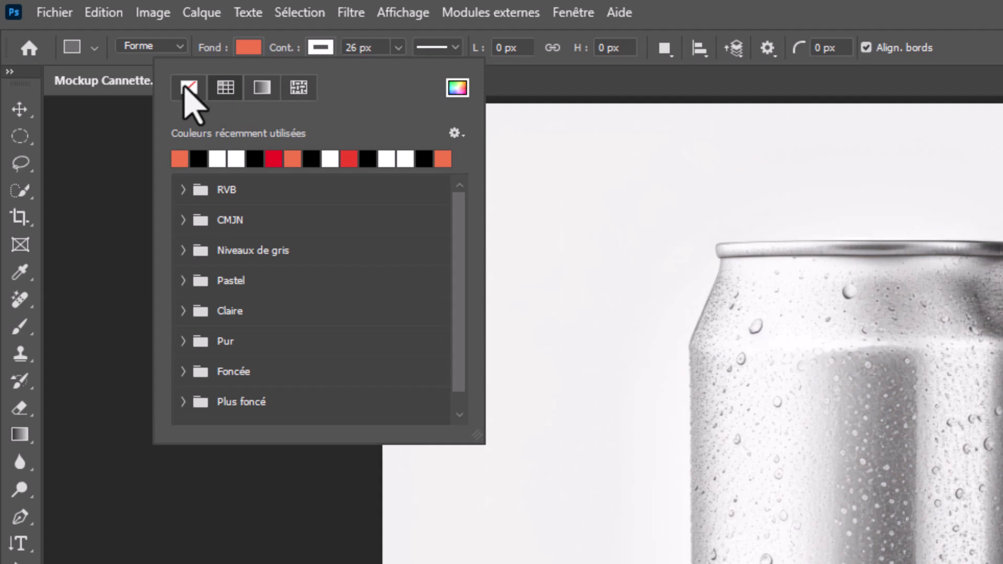
click(189, 88)
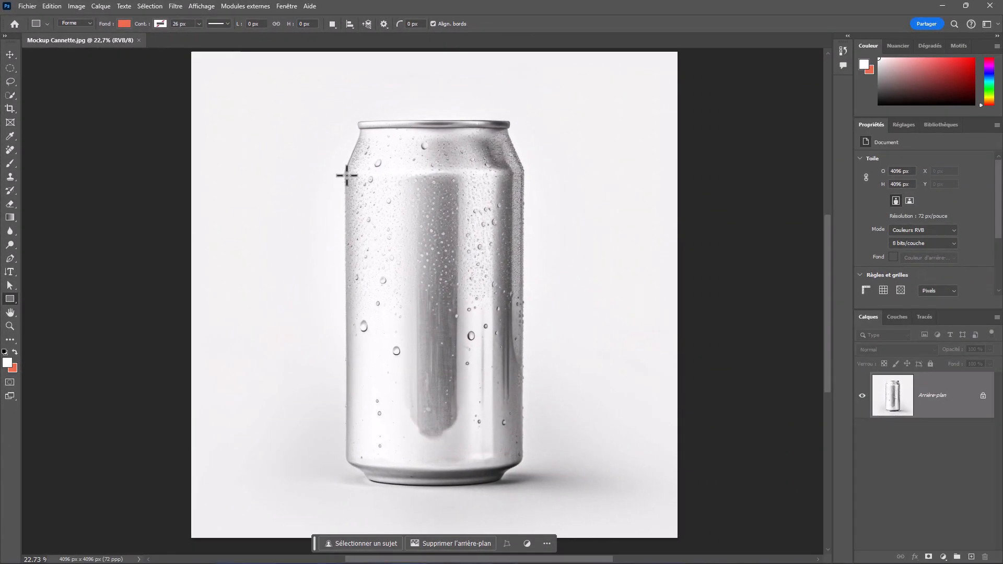
Step: Draw a rectangle about 1512 × 2425 px over the can's body and convert its layer to a smart object
drag(344, 175, 523, 462)
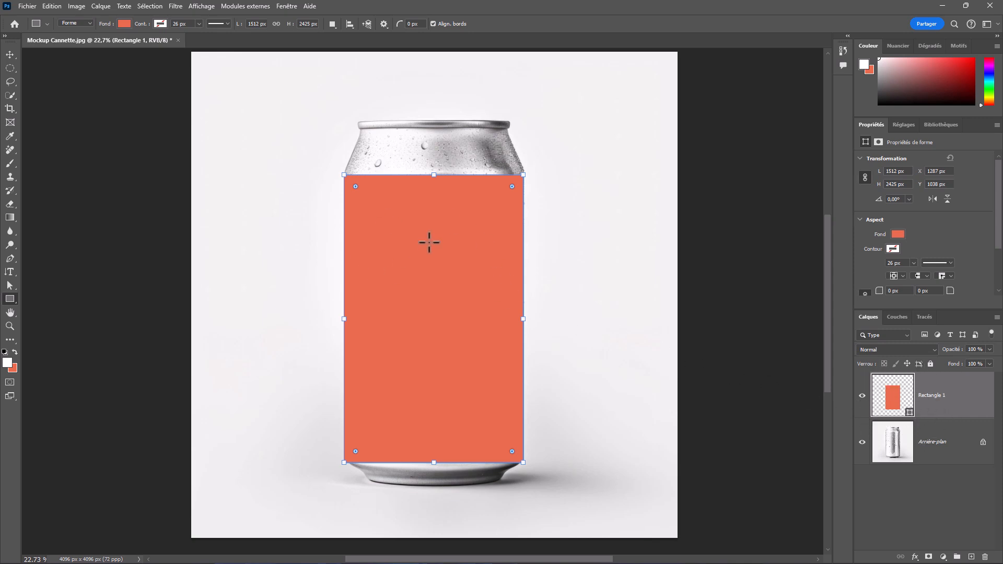
key(v)
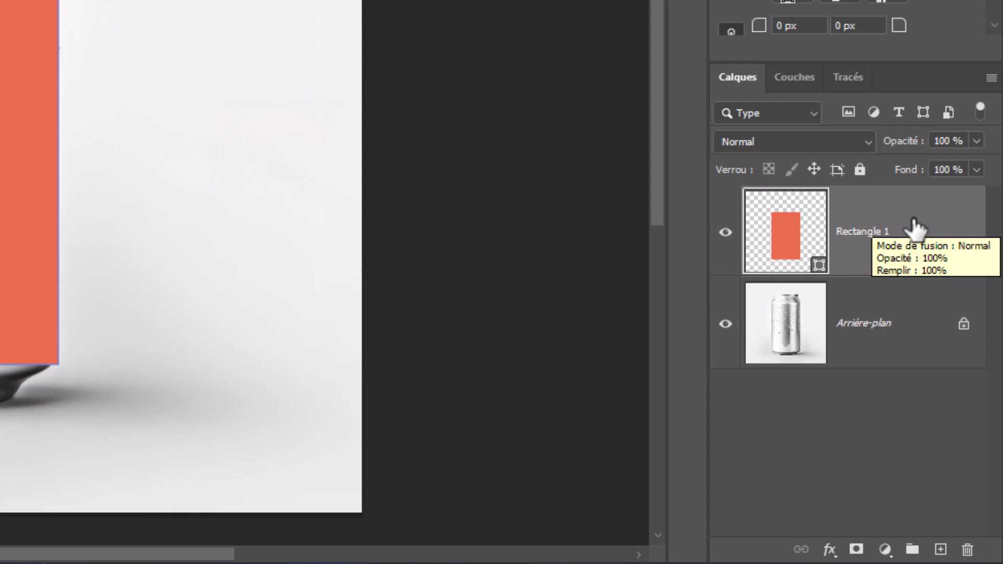
right_click(911, 226)
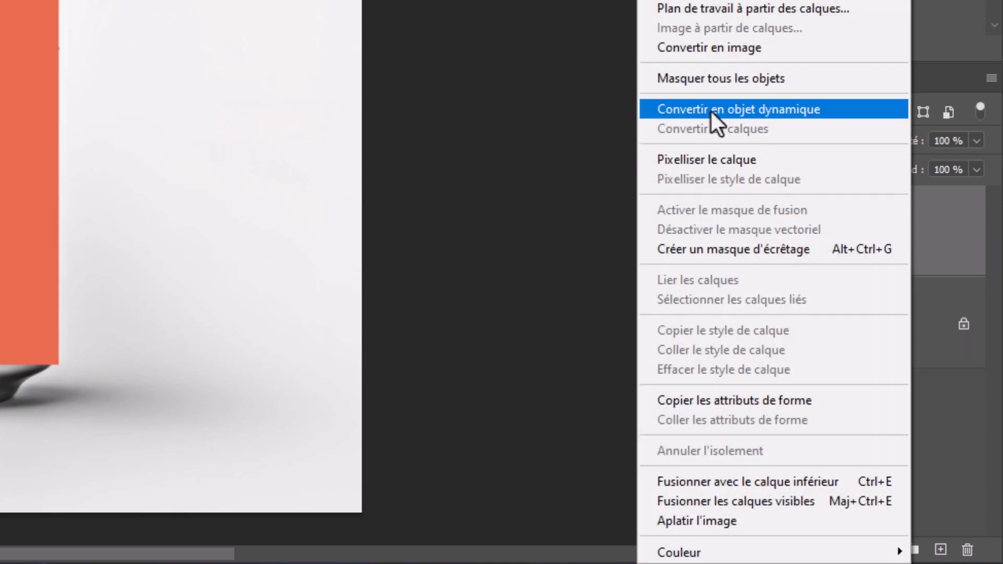
click(827, 117)
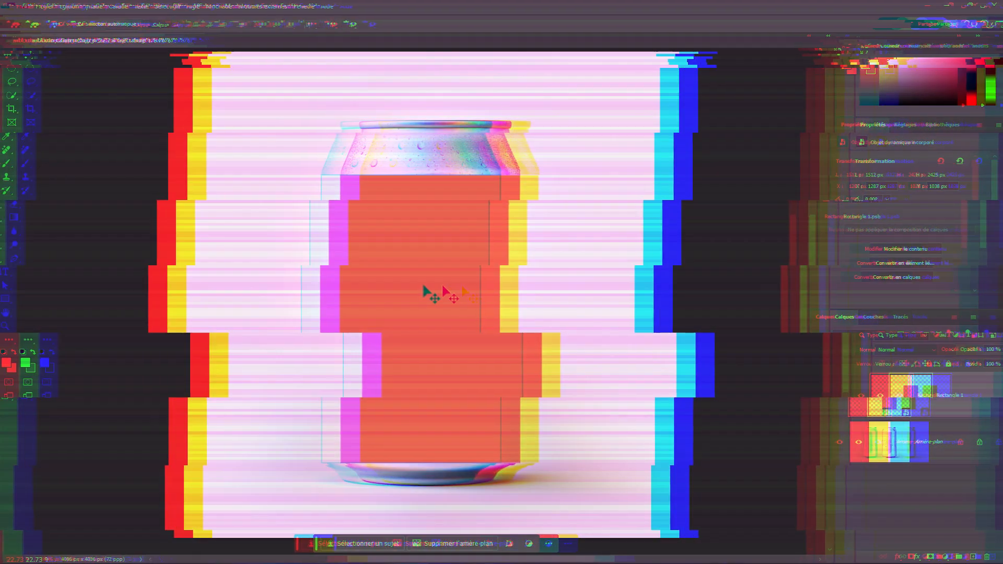
Step: Start a Warp transformation on the orange rectangle smart object
key(ctrl+t)
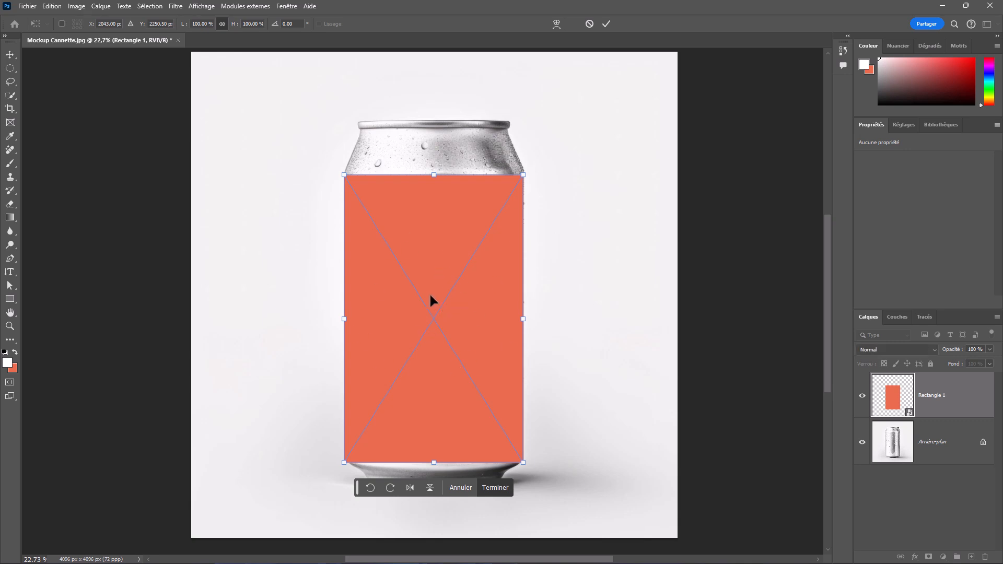
right_click(430, 299)
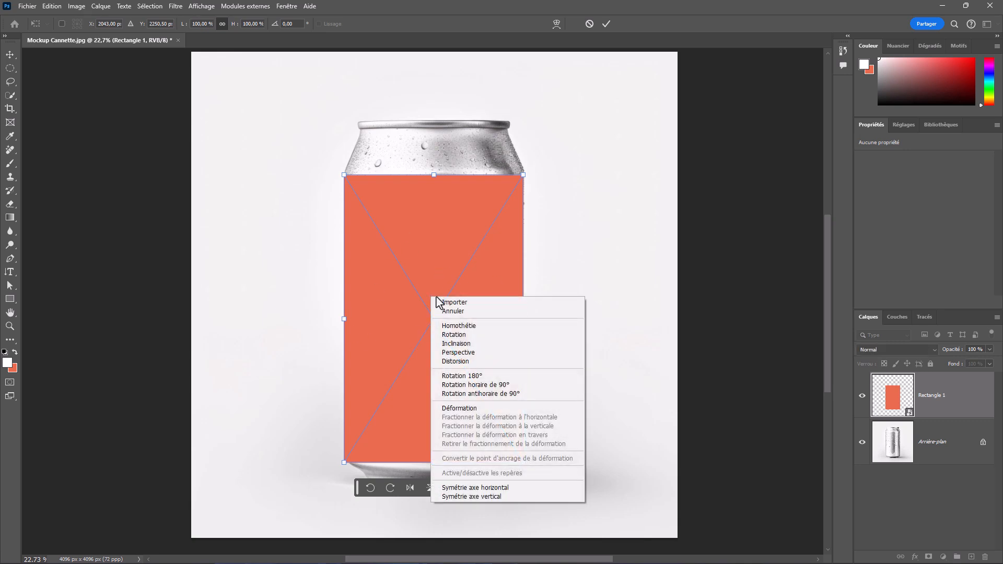
click(476, 408)
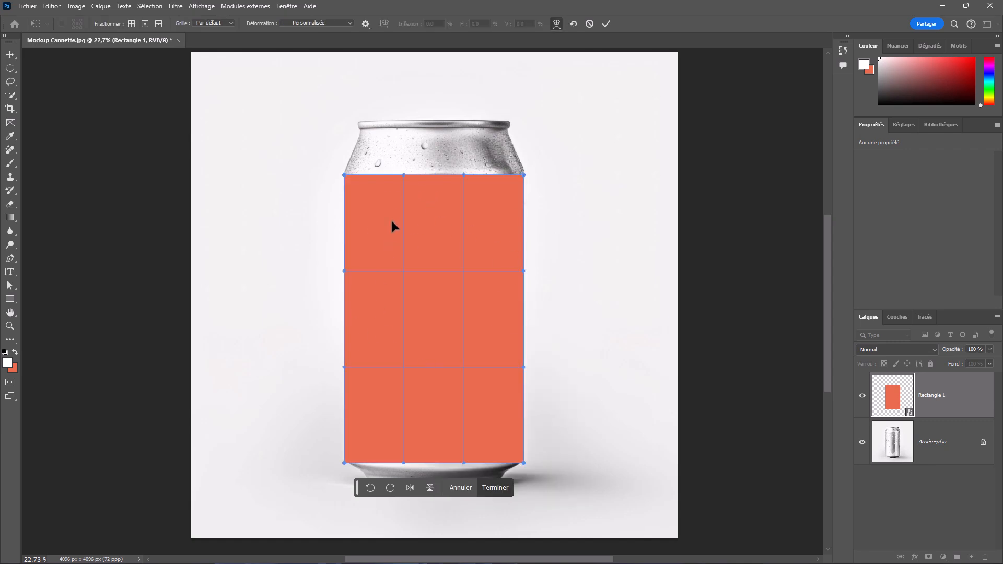
drag(389, 188, 484, 310)
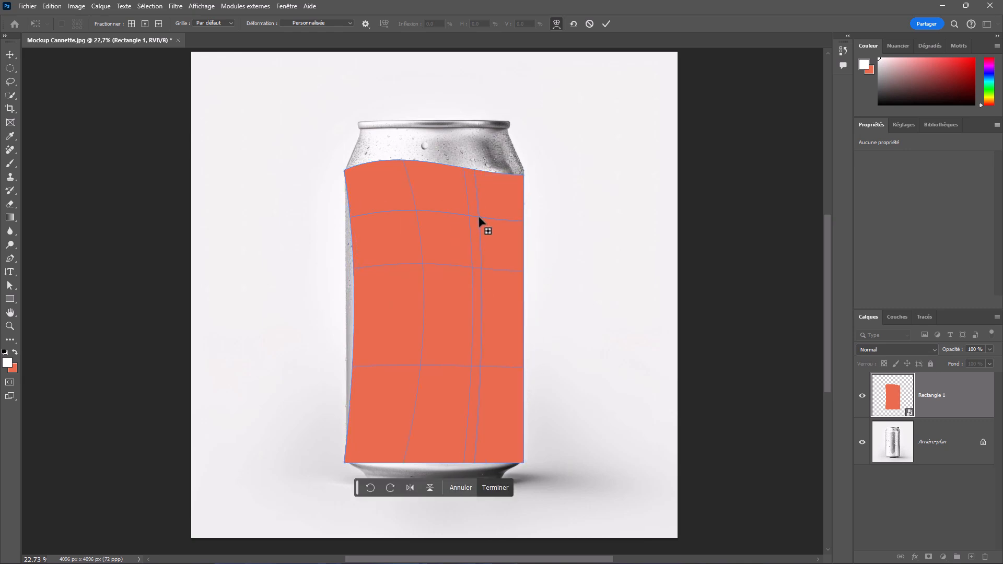
alt+click(477, 222)
key(ctrl+z)
key(ctrl+z)
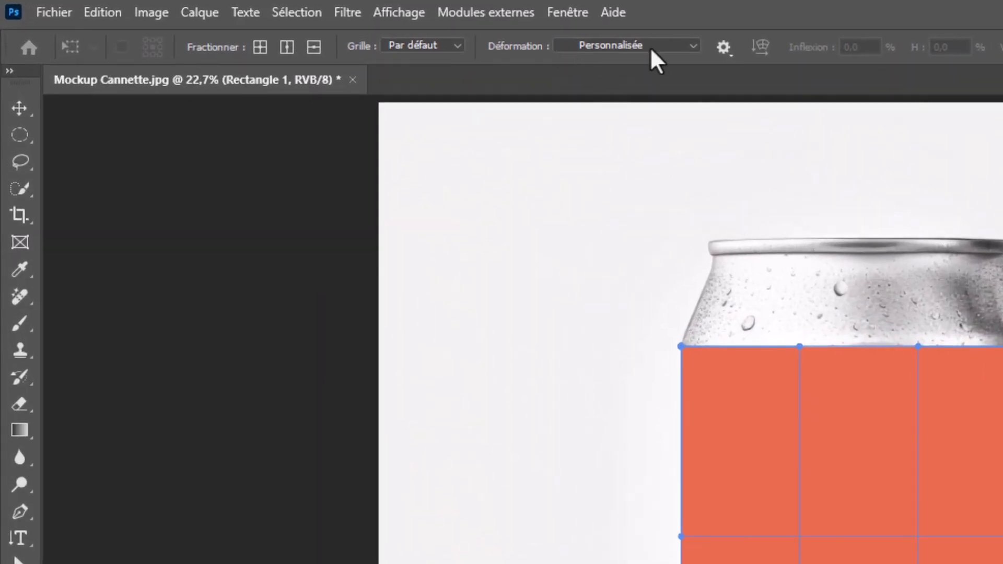
Step: Give the rectangle the Cylinder warp and bend its upper edge slightly upward along the can's shoulder
click(632, 47)
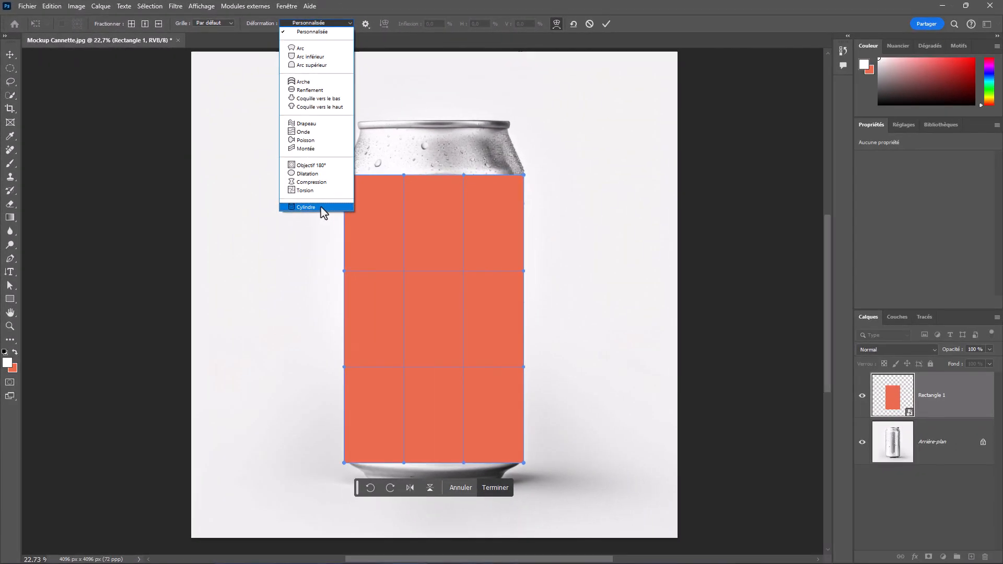
click(635, 410)
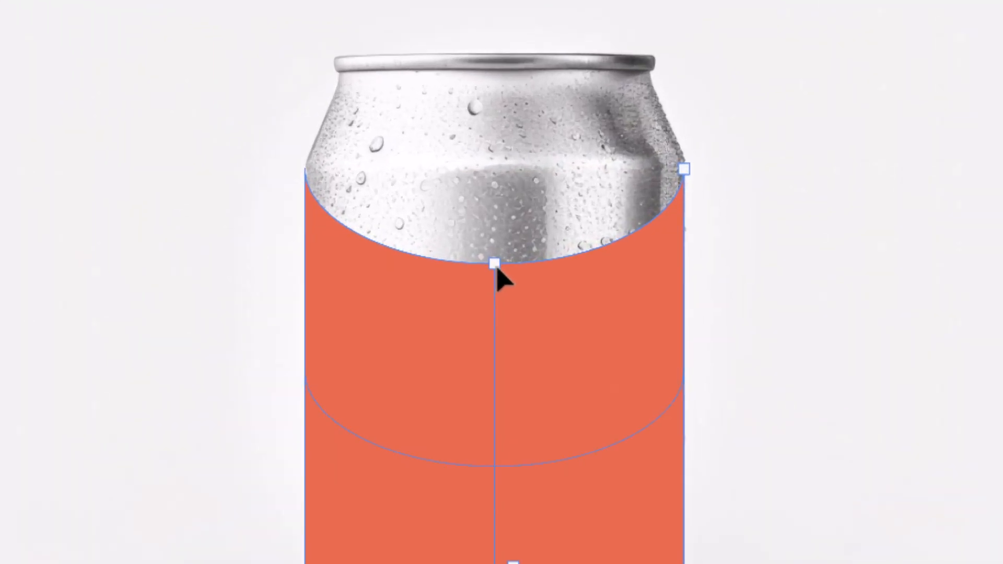
drag(494, 265, 490, 155)
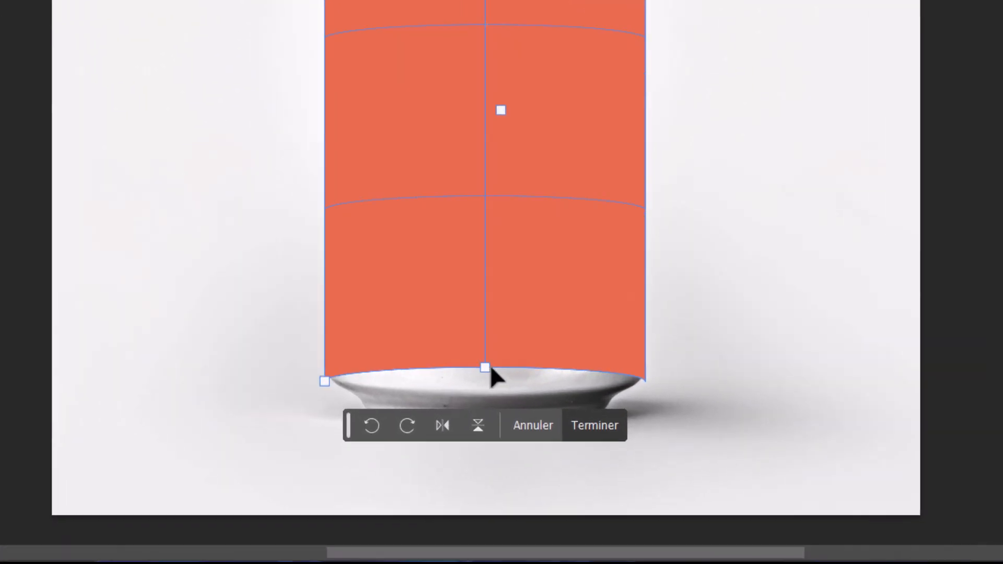
Step: Curve the rectangle's lower edge down along the can's base, fine-tune its corner and upper curve, and apply the warp
drag(450, 538, 449, 549)
drag(497, 364, 497, 379)
drag(320, 360, 322, 355)
drag(499, 372, 496, 384)
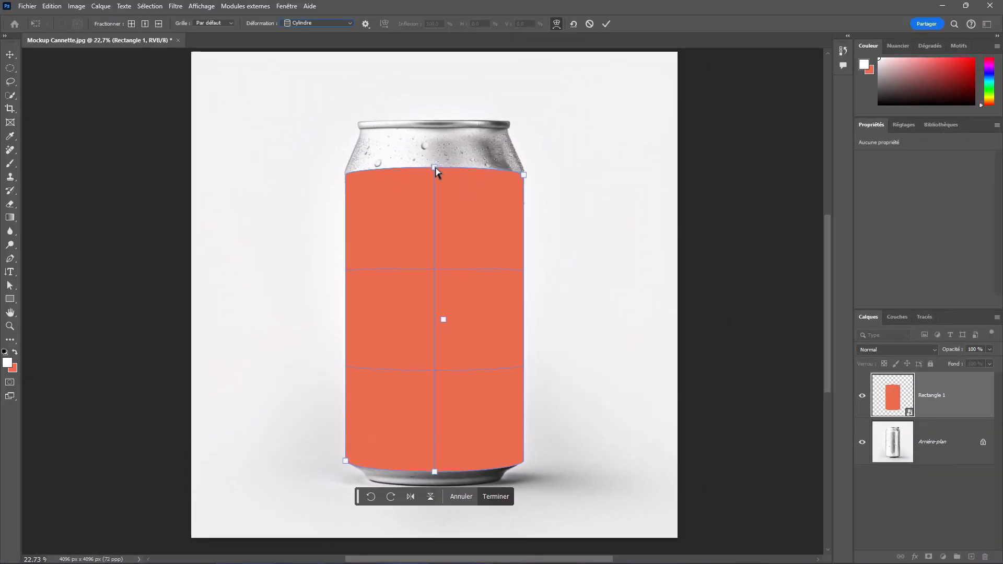
mouse_move(435, 168)
mouse_down()
mouse_move(435, 186)
mouse_move(437, 177)
mouse_up()
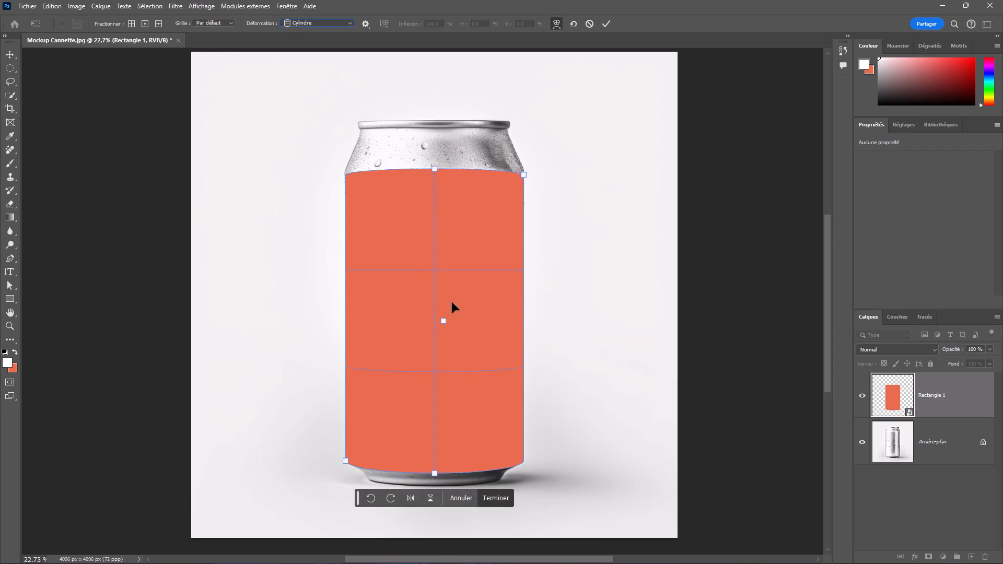
key(Return)
Step: Lower the Rectangle 1 layer's opacity to 76% and nudge it slightly upward on the can
drag(956, 350, 945, 350)
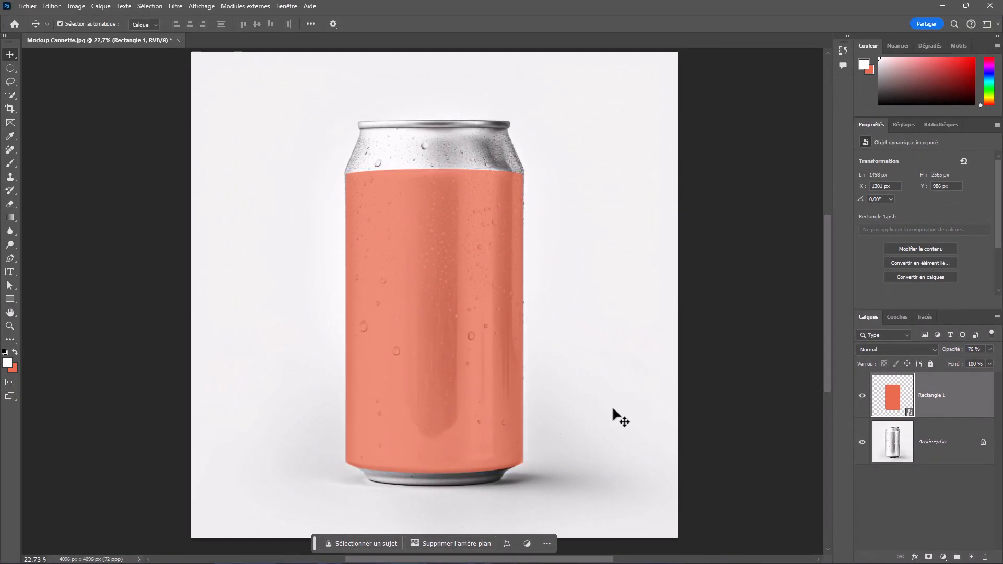
key(Up)
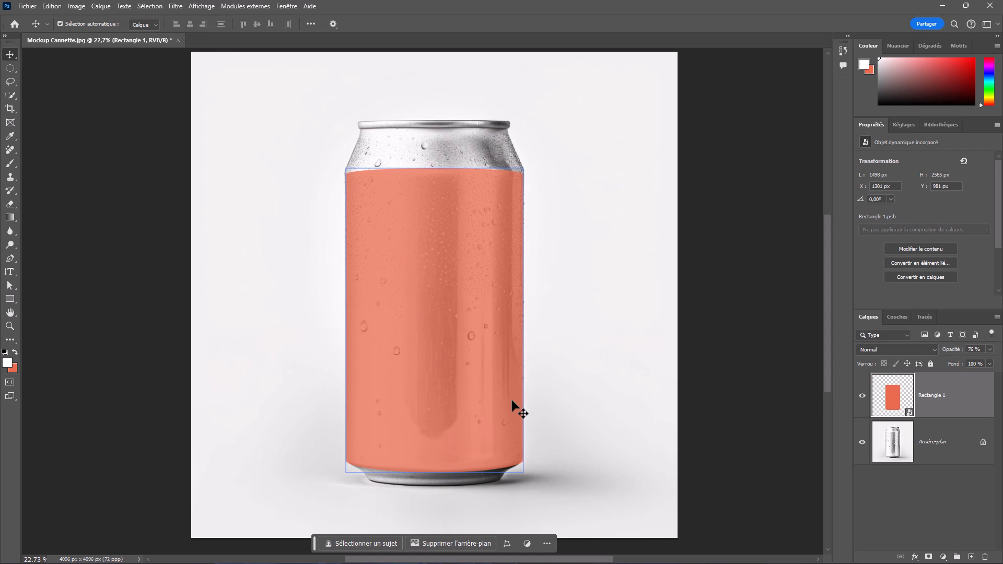
Step: Refine the Cylinder warp by adjusting its corners and curved edges to the can's outline, and apply it
key(ctrl+t)
right_click(438, 267)
click(477, 377)
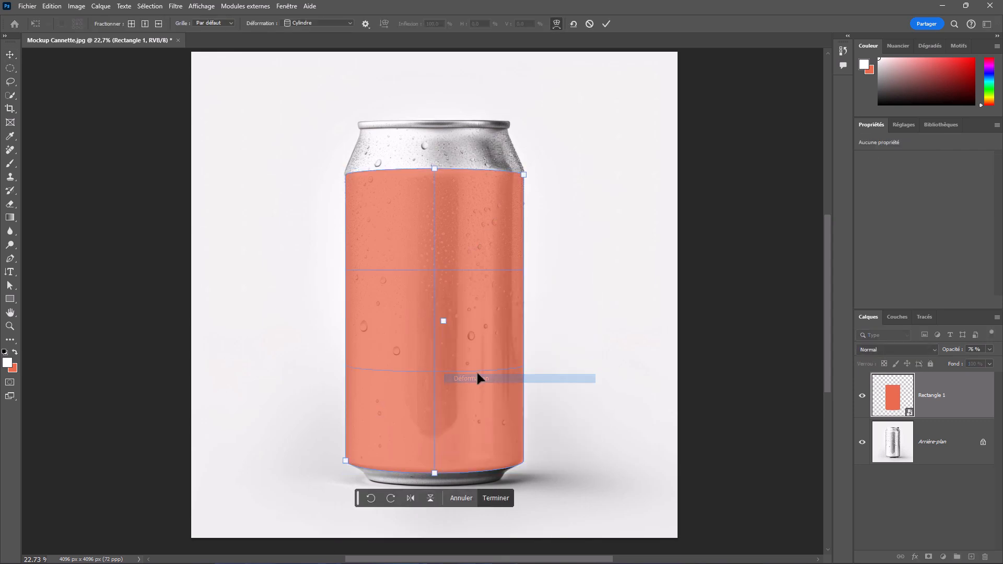
click(310, 23)
click(308, 210)
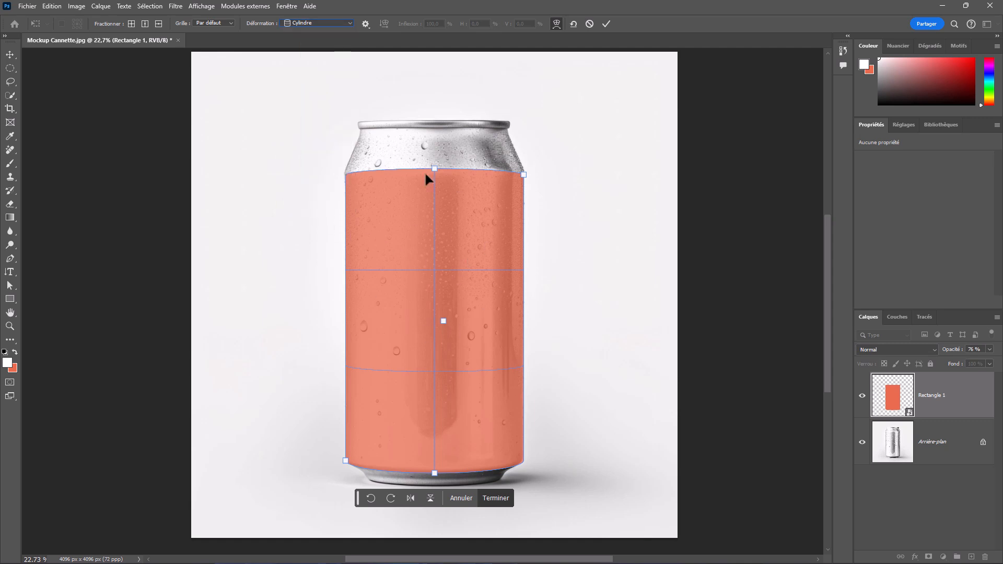
drag(434, 169, 434, 169)
drag(437, 474, 435, 473)
drag(345, 461, 347, 460)
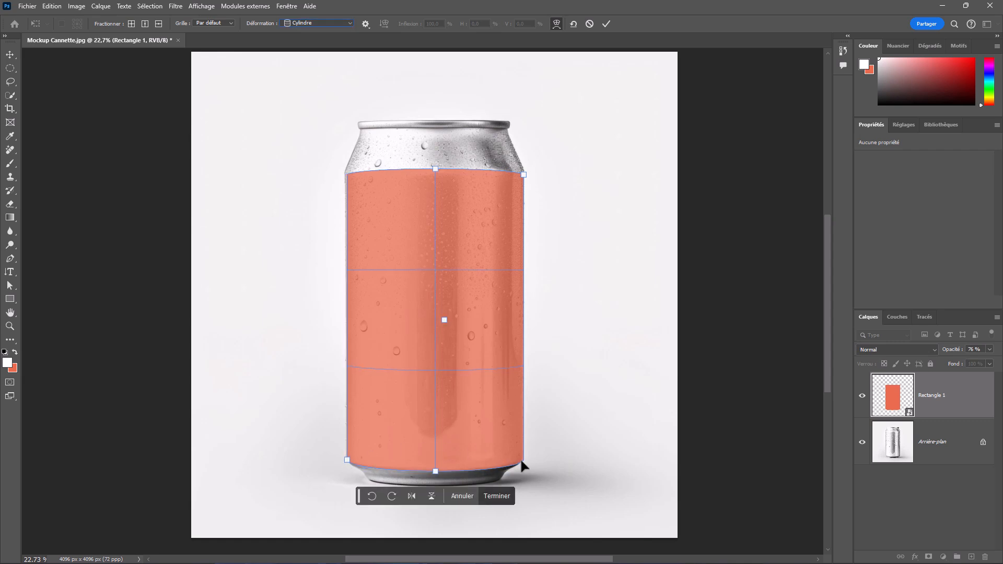
drag(522, 177, 524, 184)
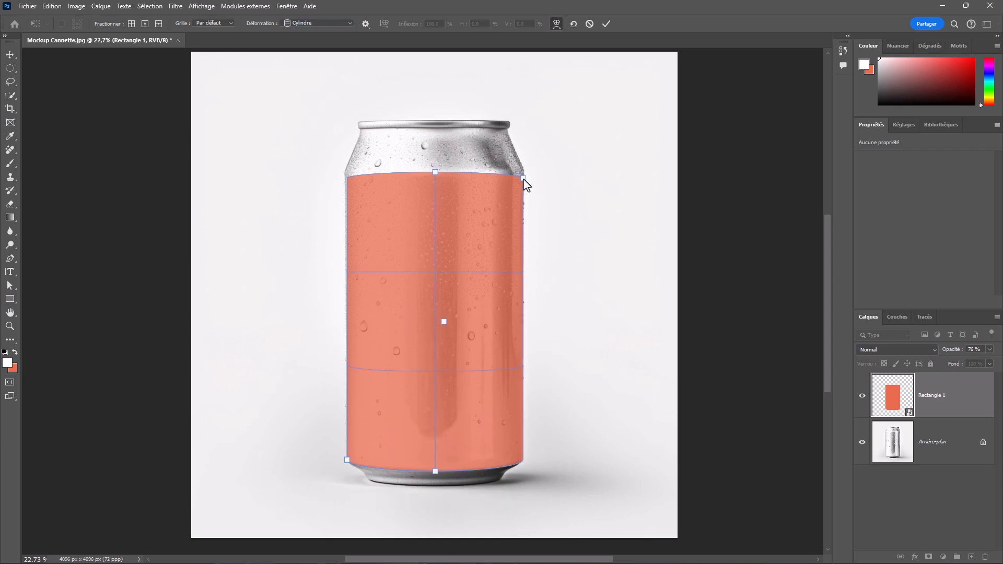
drag(347, 459, 345, 458)
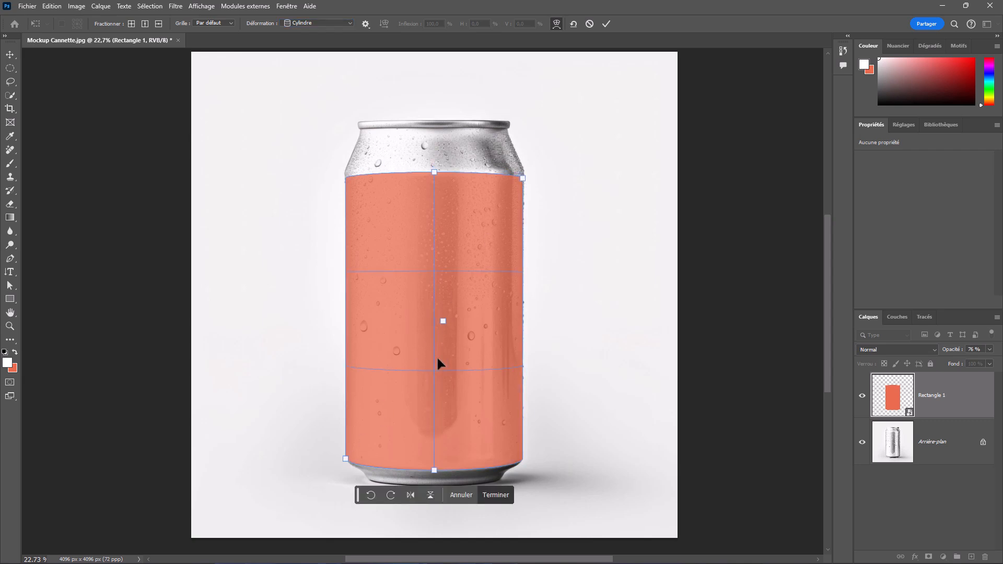
key(Return)
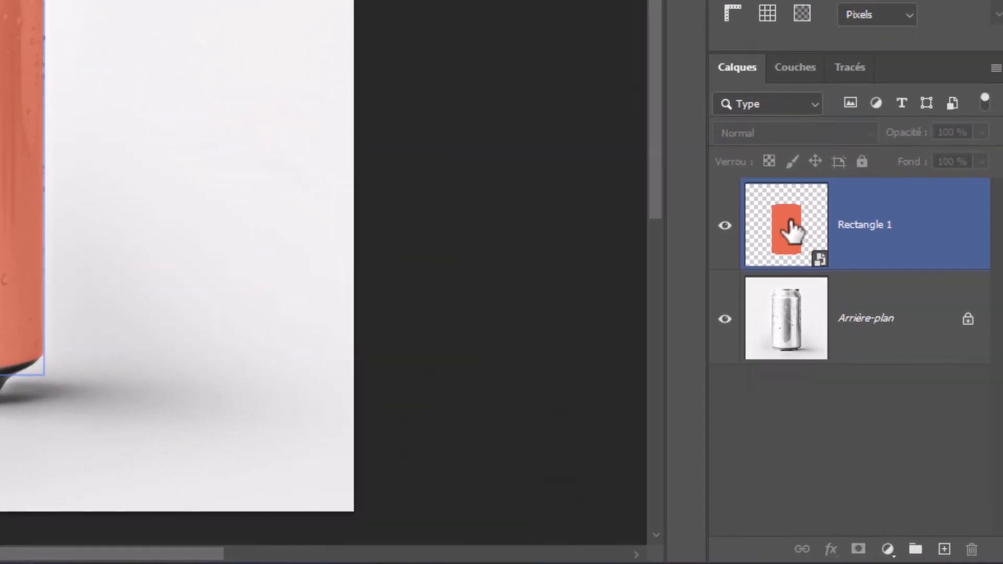
Step: Open the contents of the Rectangle 1 smart object for editing
double_click(792, 229)
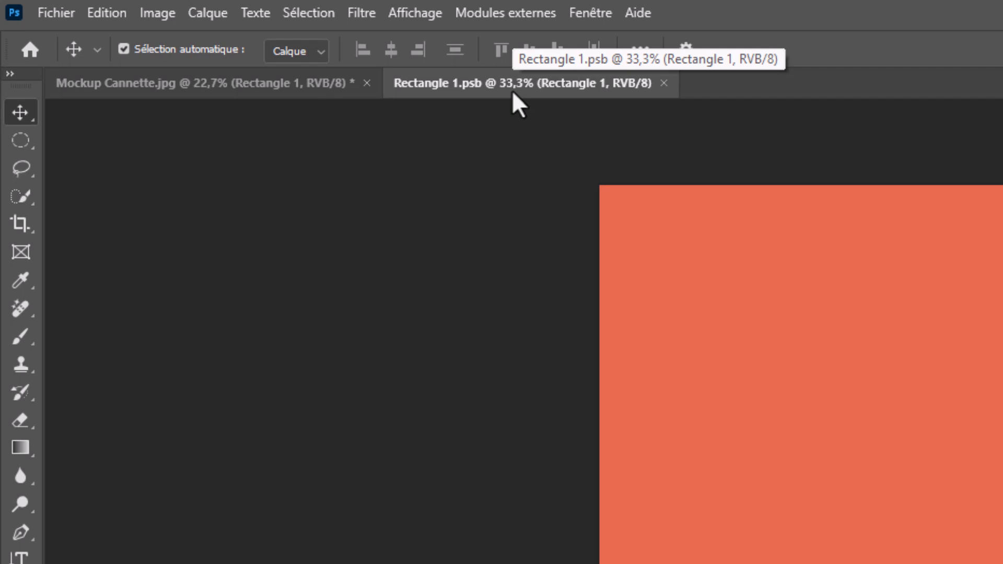
click(199, 82)
click(501, 81)
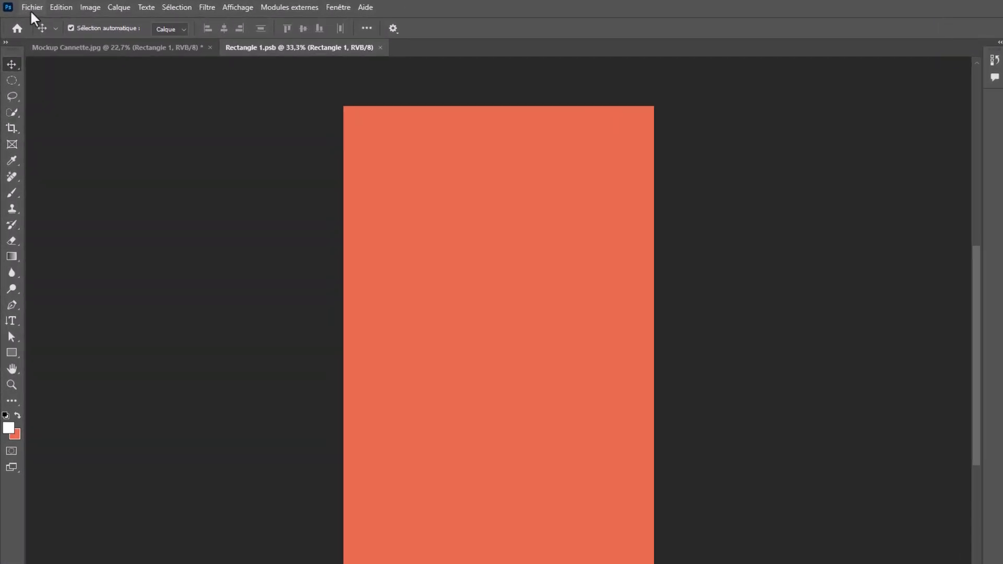
Step: Place the Etiquette image as an embedded object, enlarge it to about 1657 × 2443 px to cover the canvas, and save
click(27, 6)
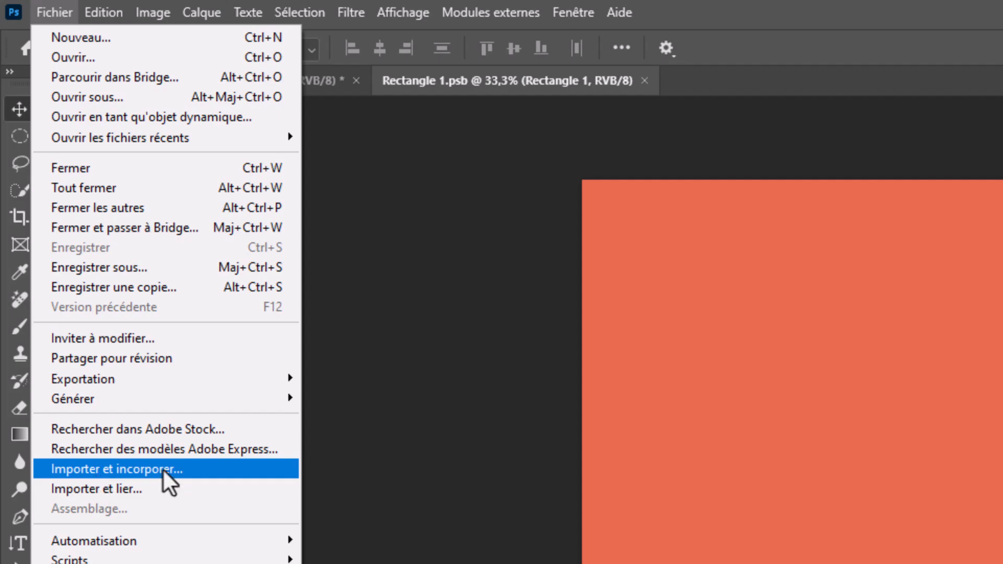
click(162, 468)
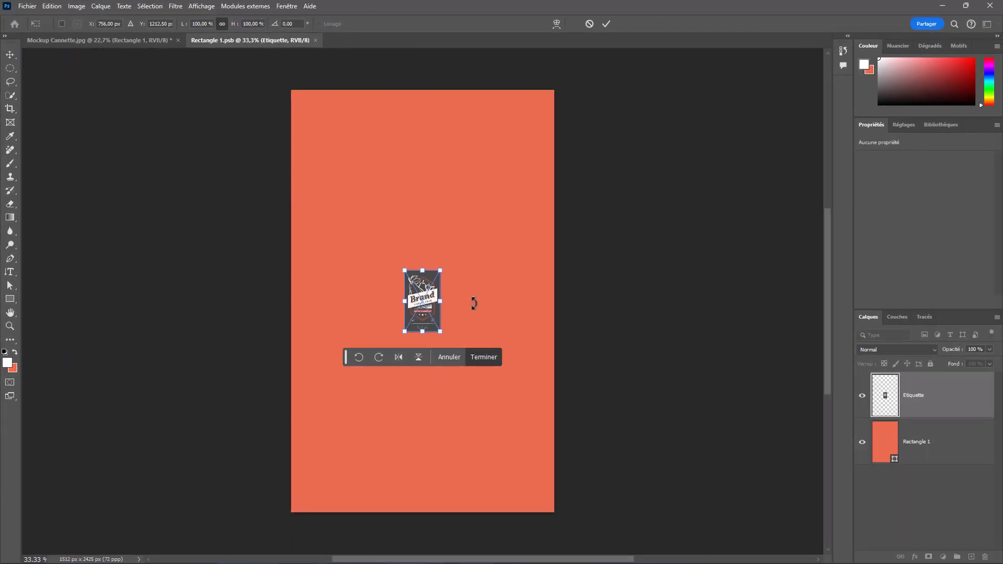
drag(444, 269, 574, 91)
mouse_move(551, 302)
mouse_down()
mouse_move(587, 304)
mouse_move(572, 301)
mouse_up()
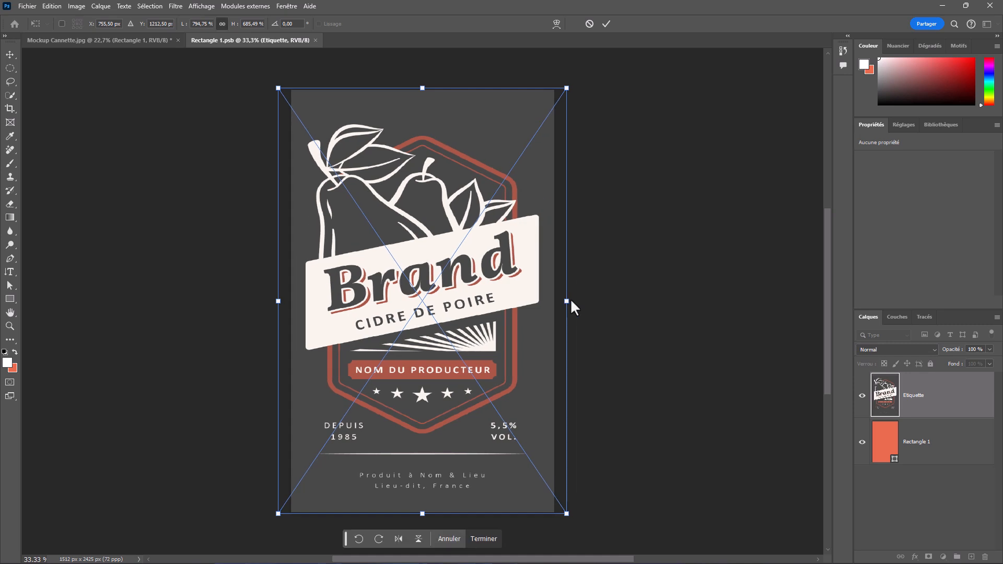
key(Return)
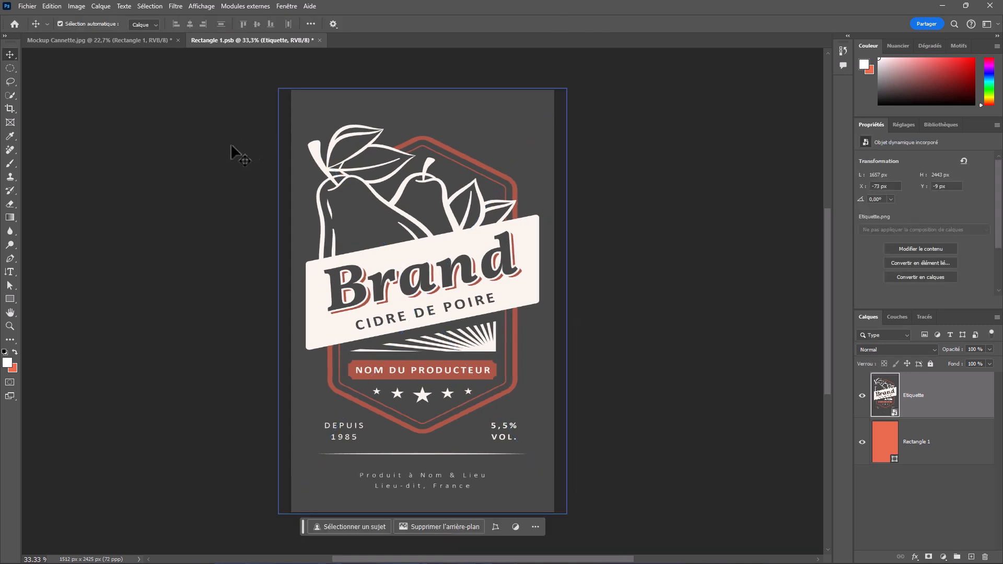
key(ctrl+s)
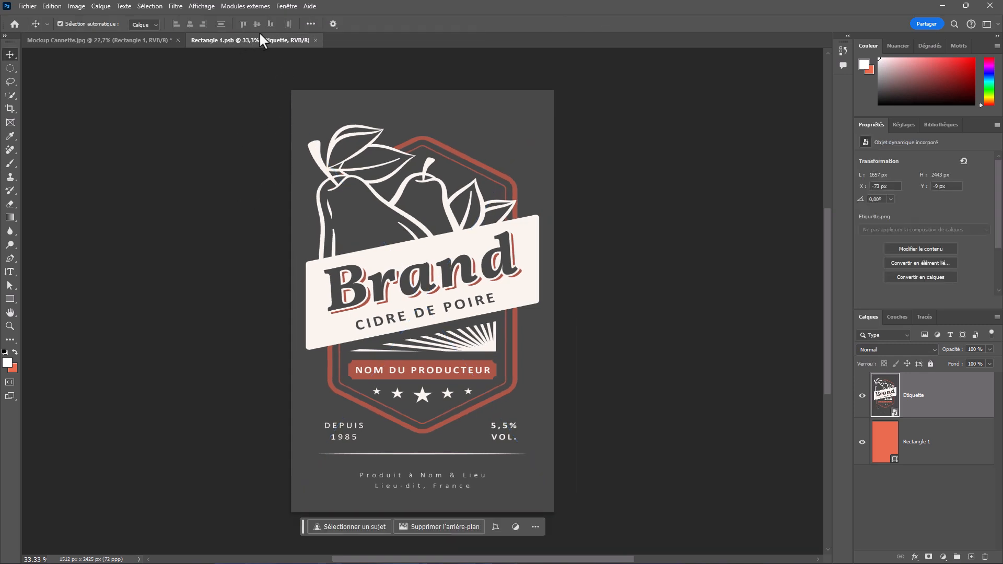
Step: Return to the Mockup Cannette document and set the Rectangle 1 layer's opacity to 100%
click(316, 41)
key(0)
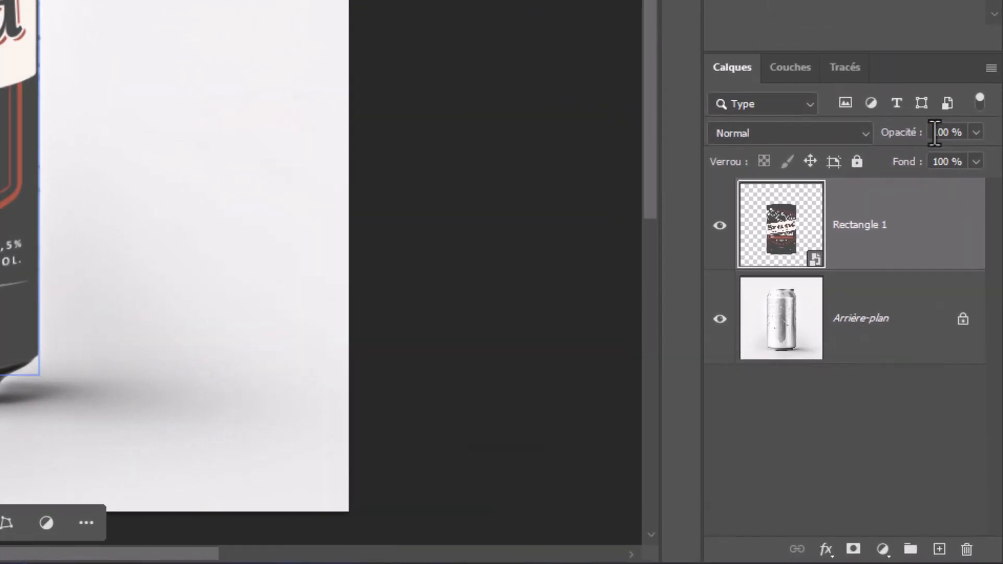
mouse_move(912, 131)
mouse_down()
mouse_move(891, 134)
mouse_move(899, 137)
mouse_up()
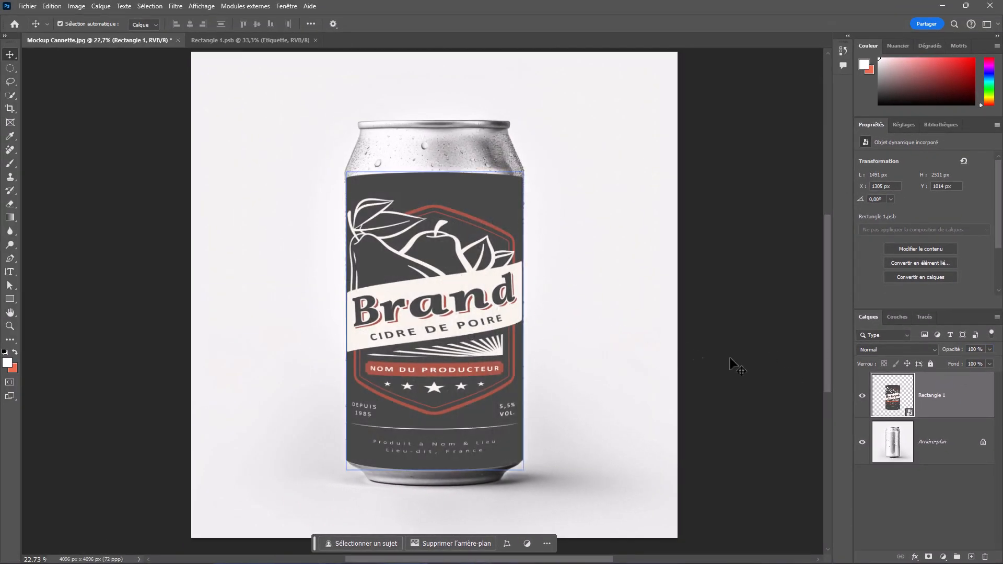
Step: Compare the can with and without the label, and set the Rectangle 1 layer's blend mode to Densité linéaire +
key(ctrl+comma)
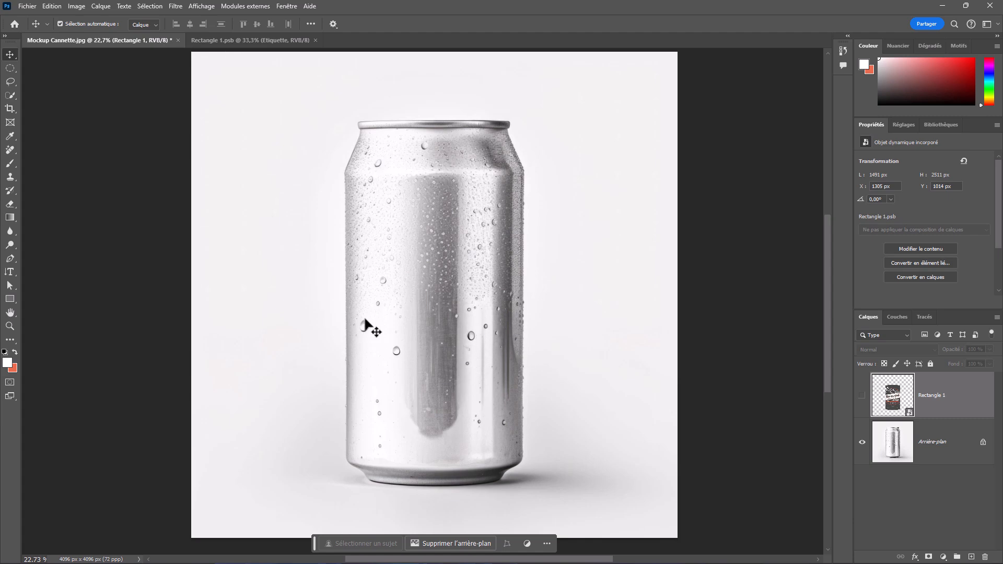
key(ctrl+comma)
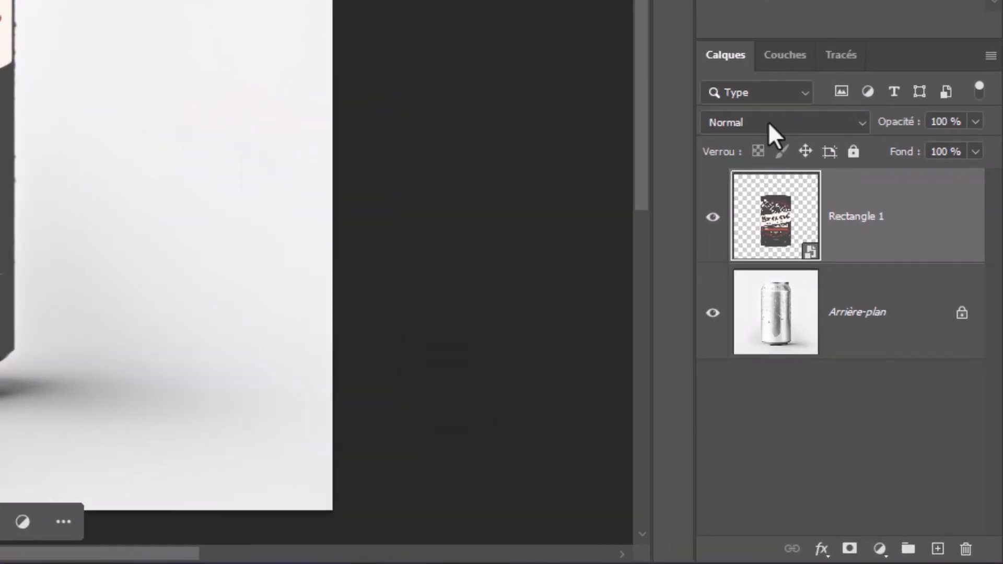
click(894, 349)
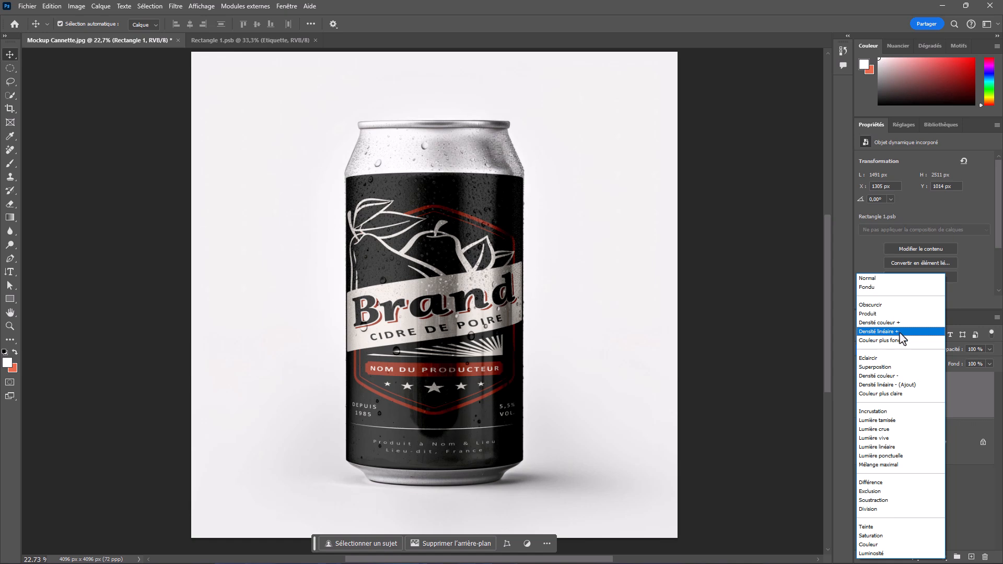
click(878, 331)
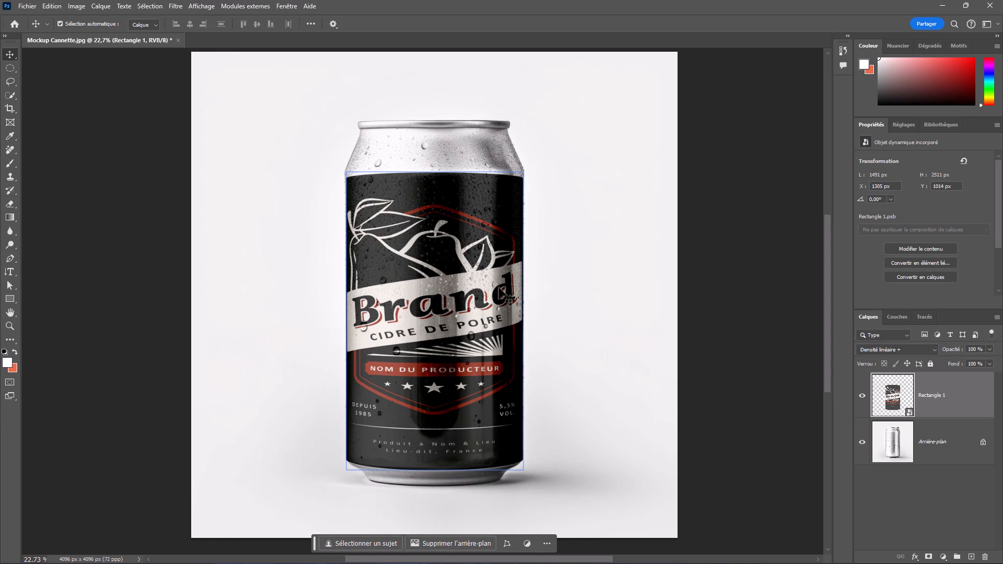
Step: Lower the Rectangle 1 layer's opacity to 96%
click(594, 280)
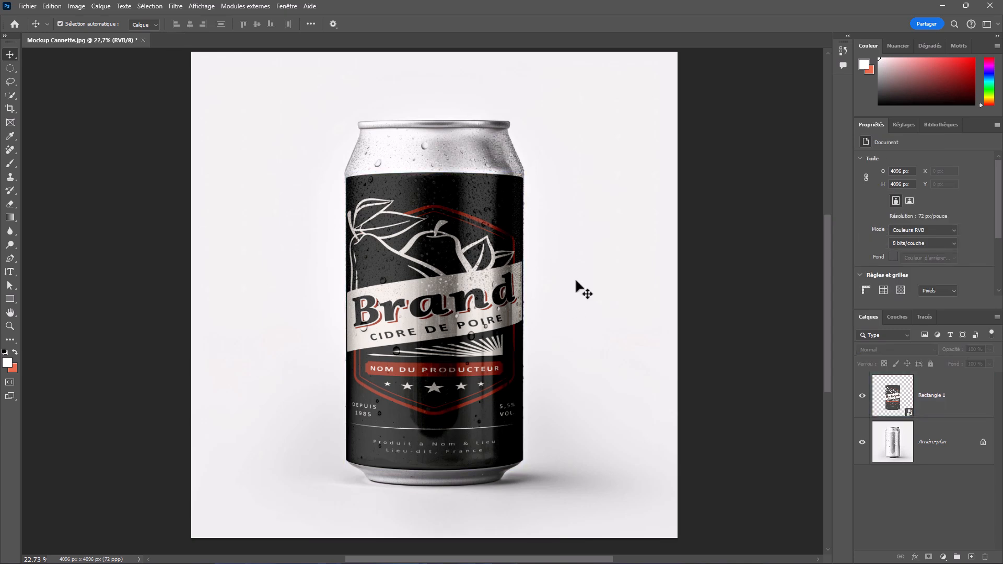
click(940, 389)
drag(956, 355, 962, 389)
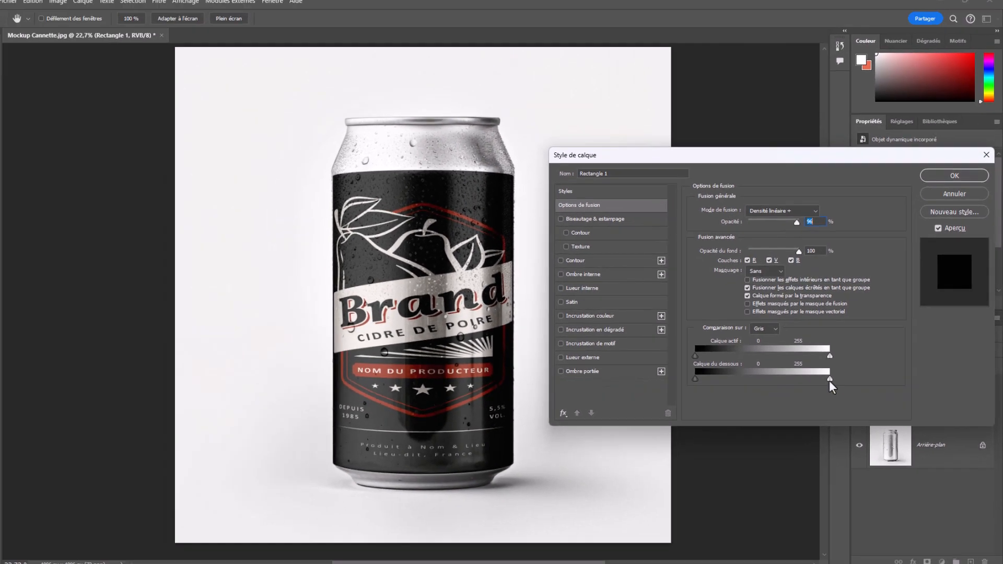
Step: In Rectangle 1's blending options, split the underlying layer's white slider to 232 / 255 and apply the settings
alt+drag(662, 469, 660, 469)
drag(832, 377, 824, 377)
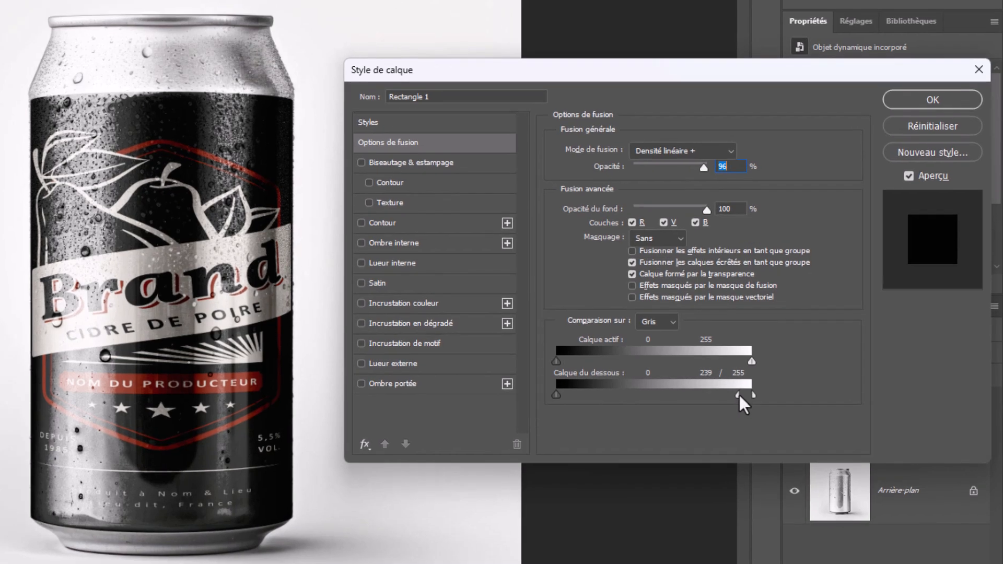
drag(738, 393, 734, 396)
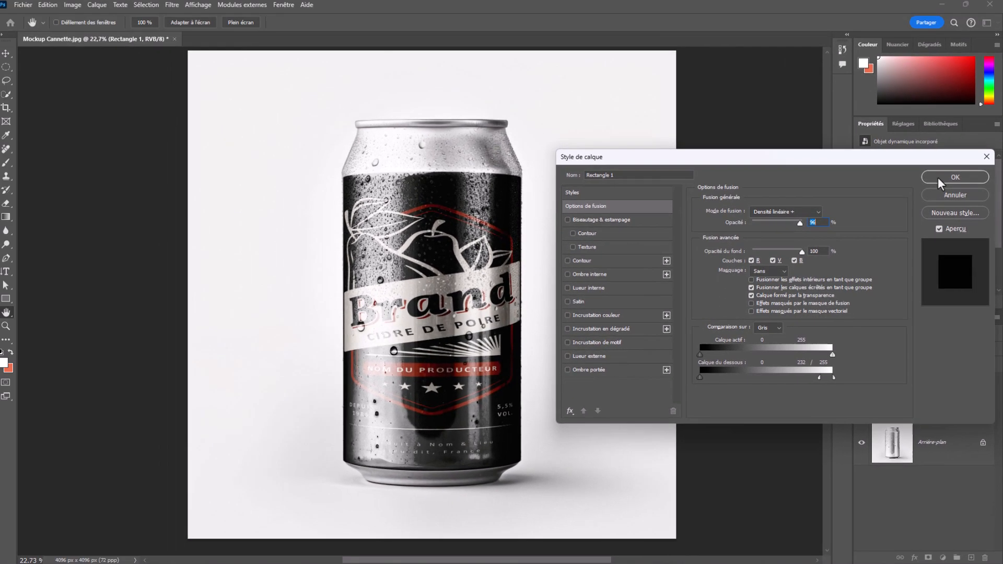
key(Return)
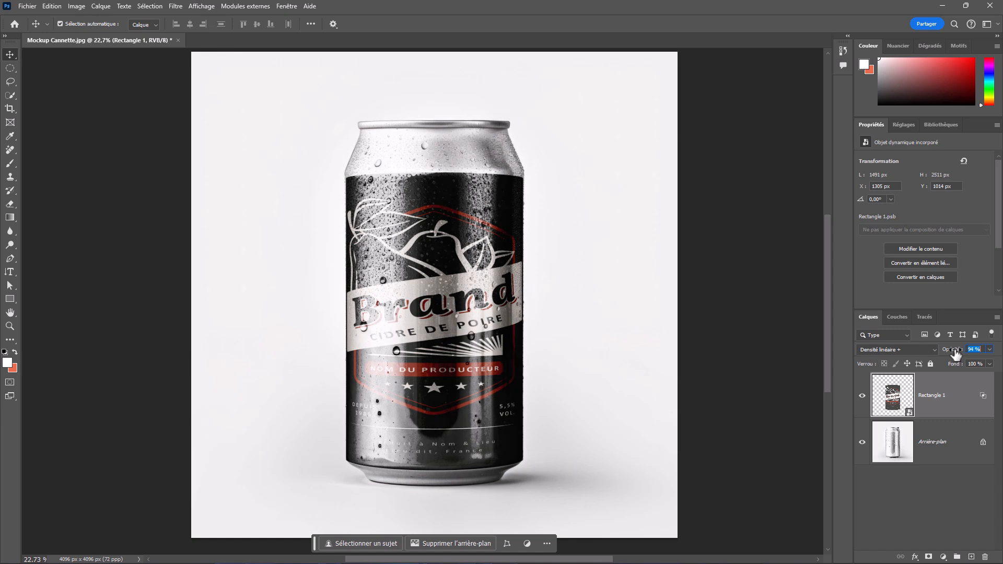
Step: Lower the Rectangle 1 layer's opacity to 90% and compare the can with and without the label
click(617, 280)
scroll(611, 277, down, 2)
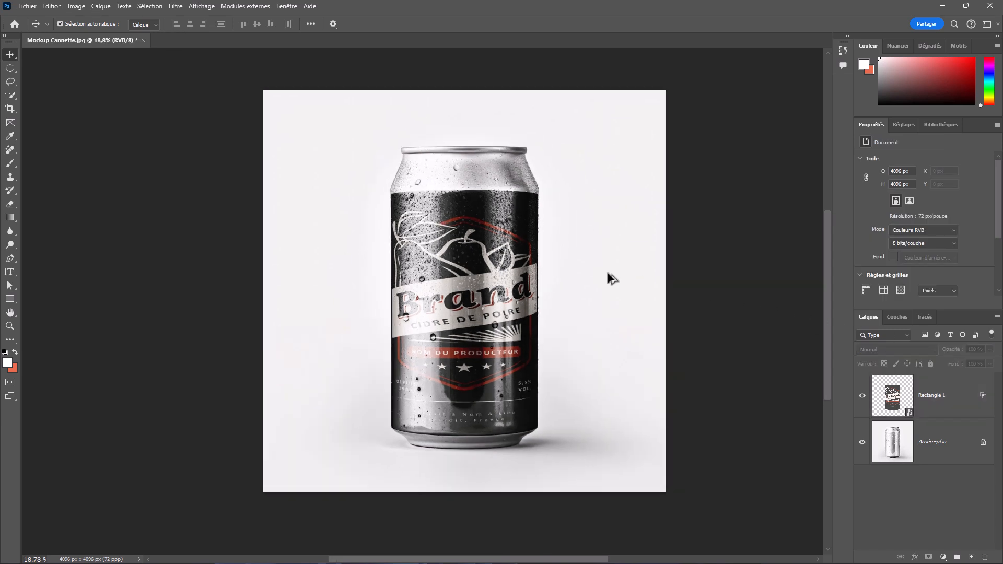
click(862, 395)
click(862, 395)
Step: Open Rectangle 1's smart object contents, place the Etiquette 2 image and enlarge it to about 1406 × 2053 px
click(904, 402)
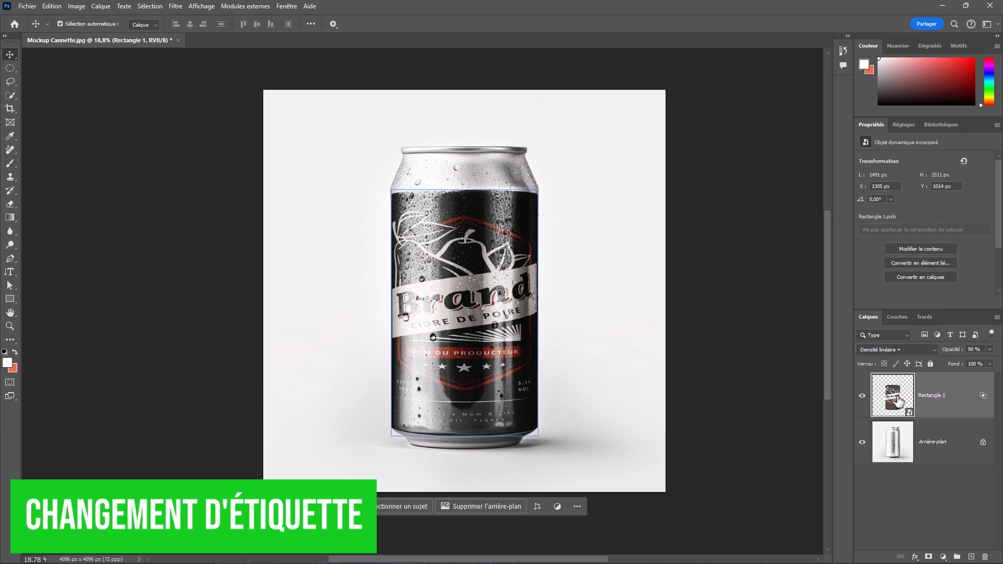
double_click(892, 397)
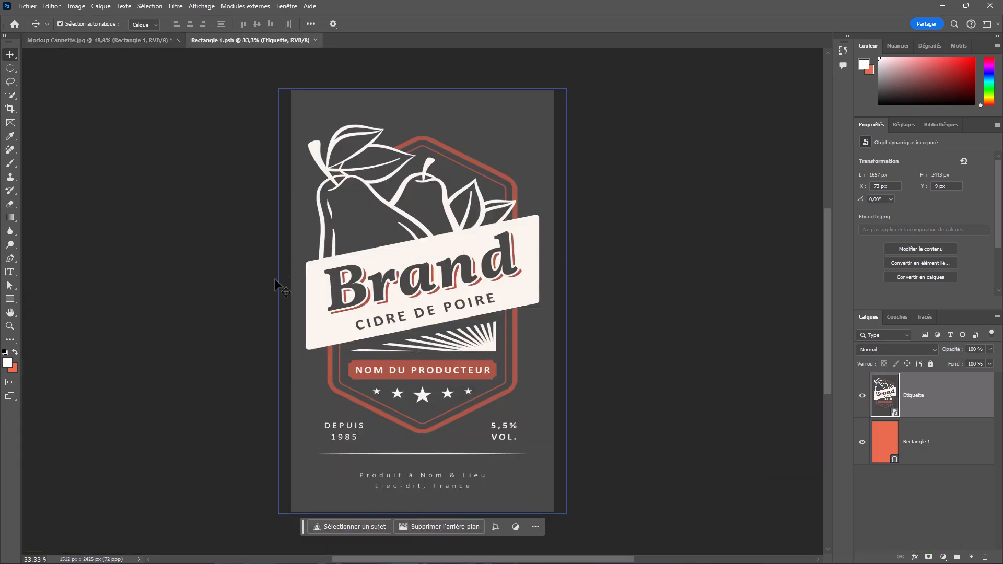
drag(282, 194, 359, 187)
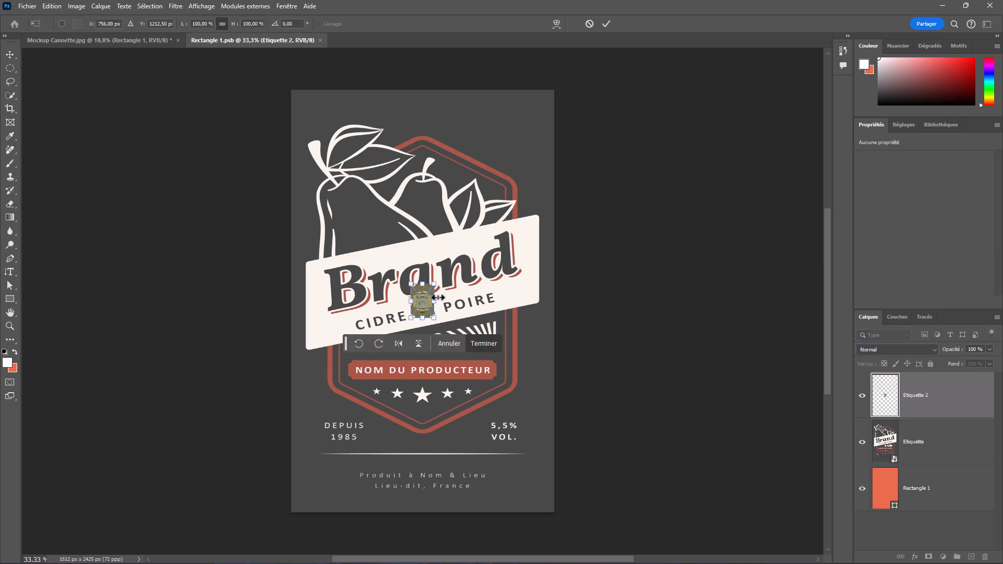
drag(434, 284, 551, 122)
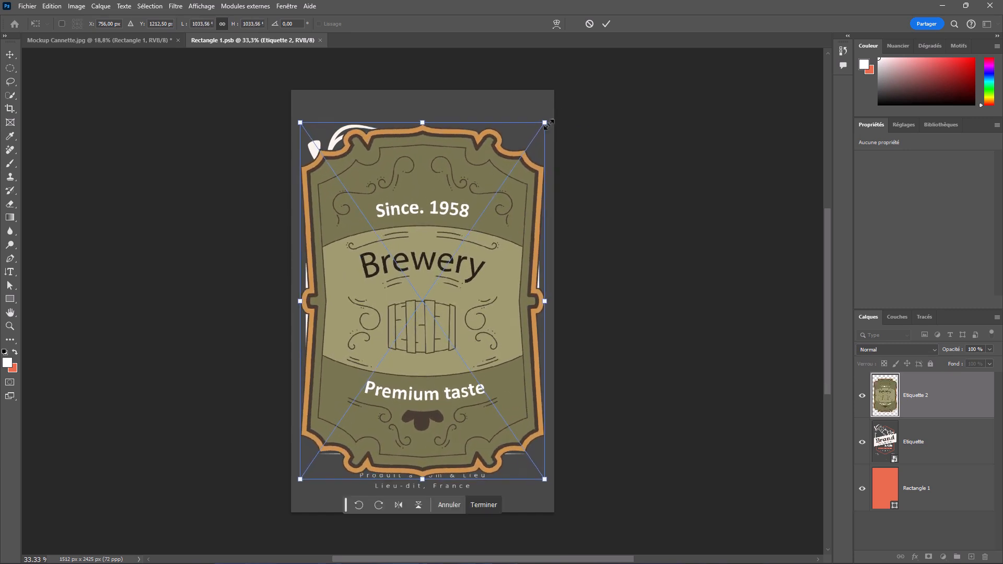
key(Return)
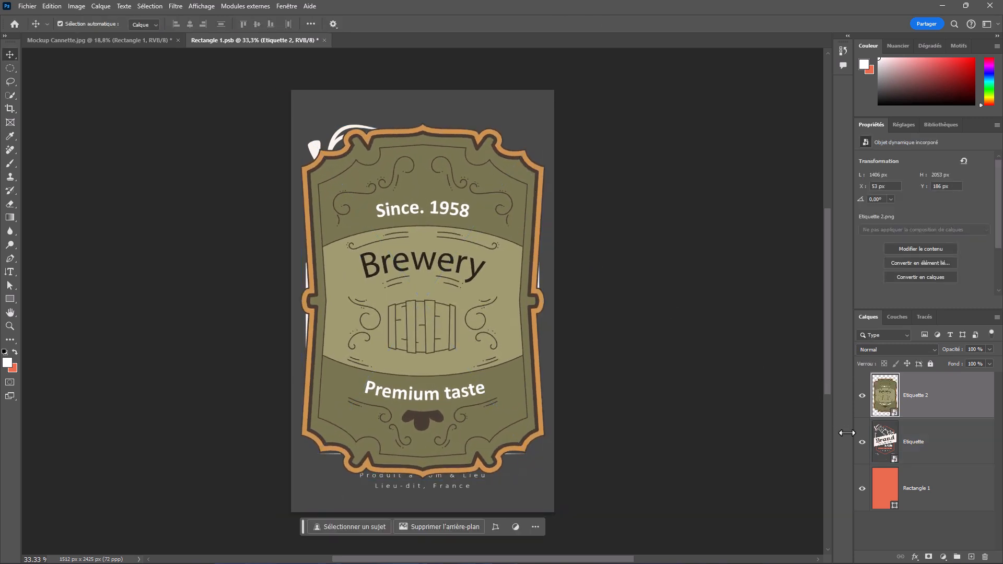
Step: Hide the Etiquette and Rectangle 1 layers in the smart object's contents, save, and close them to return to the can
click(861, 442)
click(881, 500)
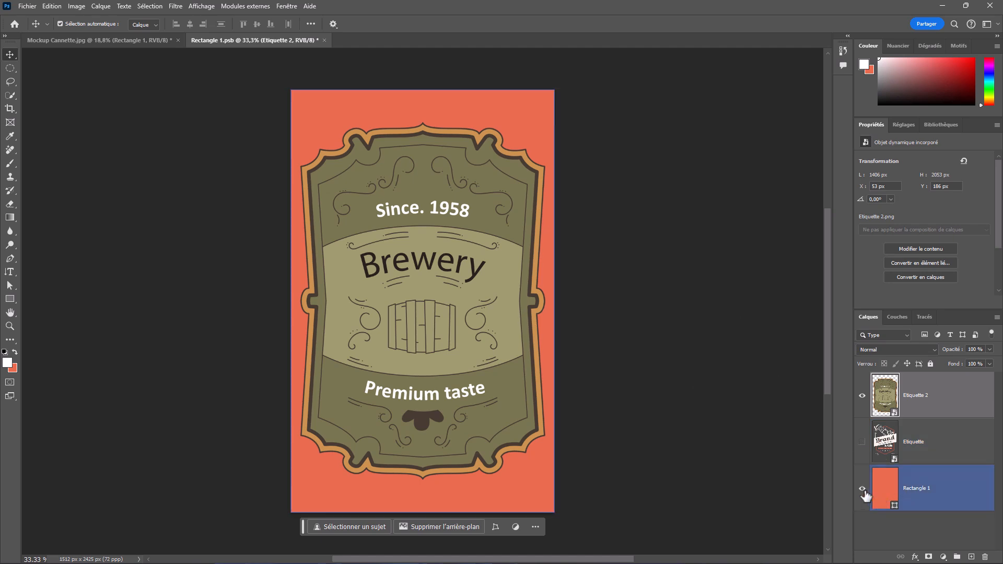
click(862, 489)
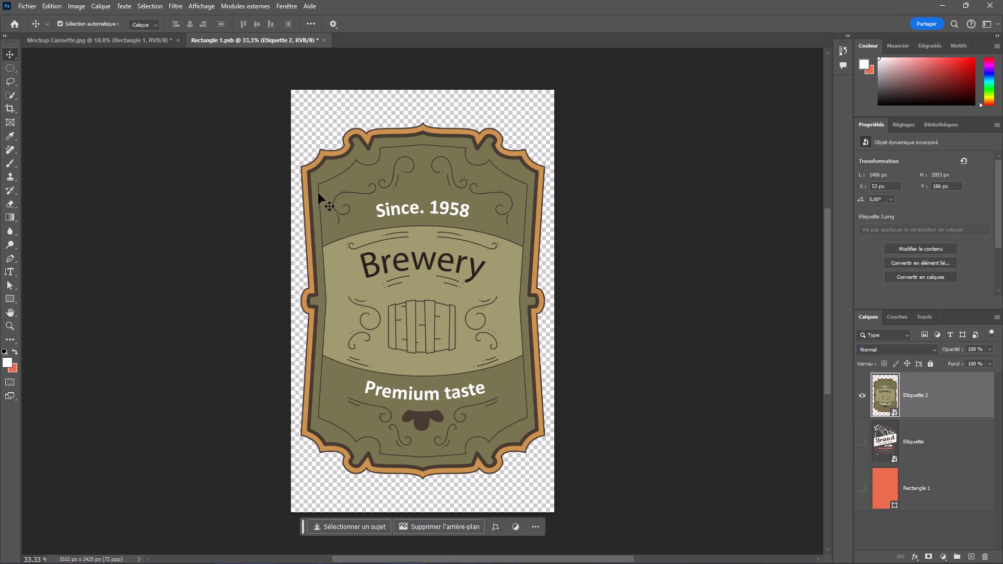
key(ctrl+s)
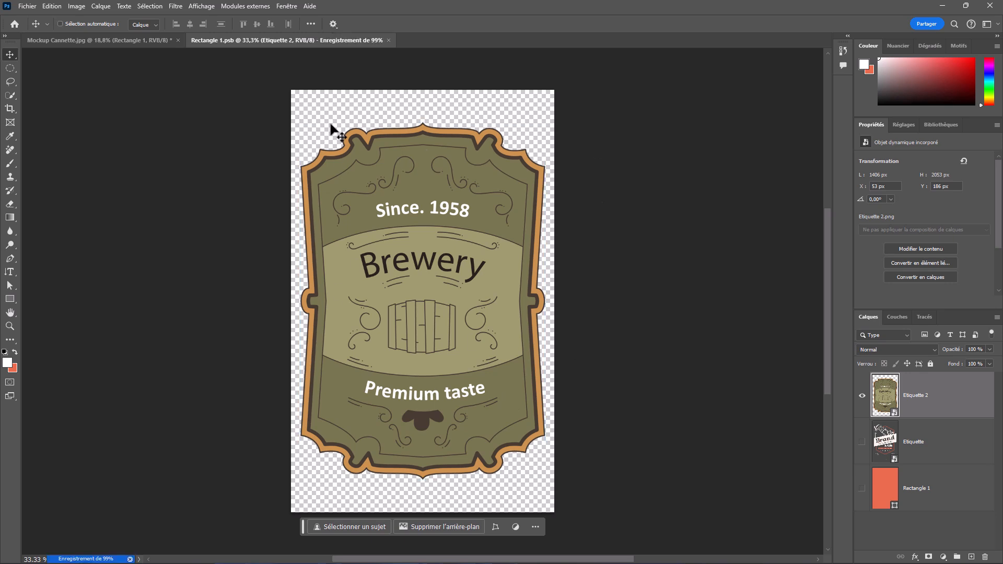
click(320, 40)
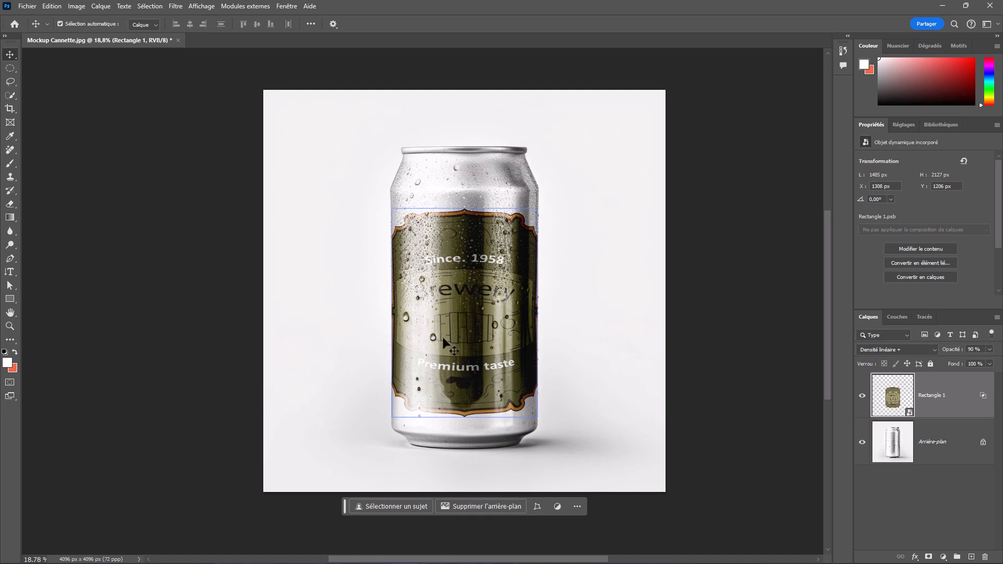
Step: Reopen the smart object's contents, shrink Etiquette 2 to about 1108 × 1617 px, then save and close them
double_click(892, 399)
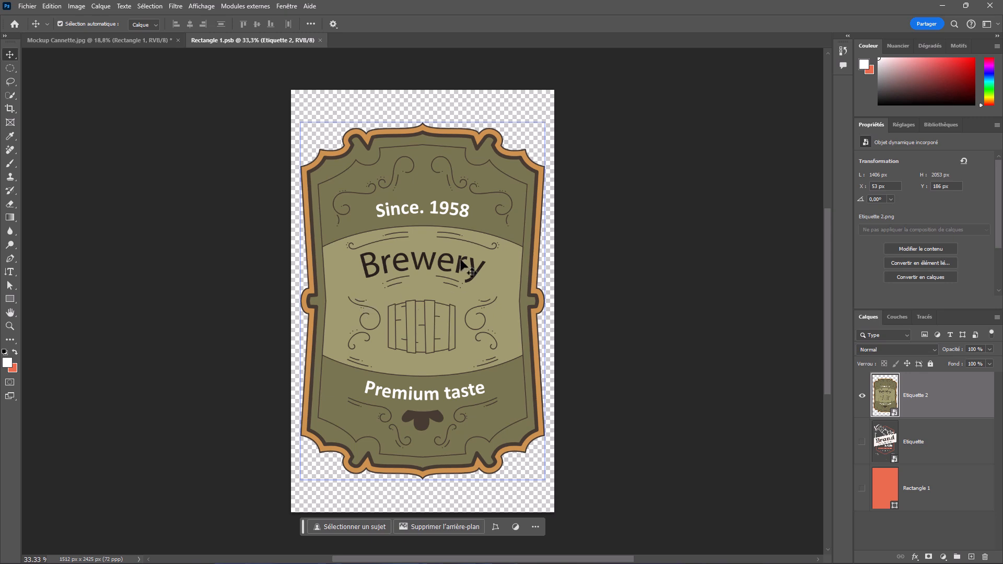
key(ctrl+t)
drag(544, 123, 518, 160)
key(Return)
key(ctrl+s)
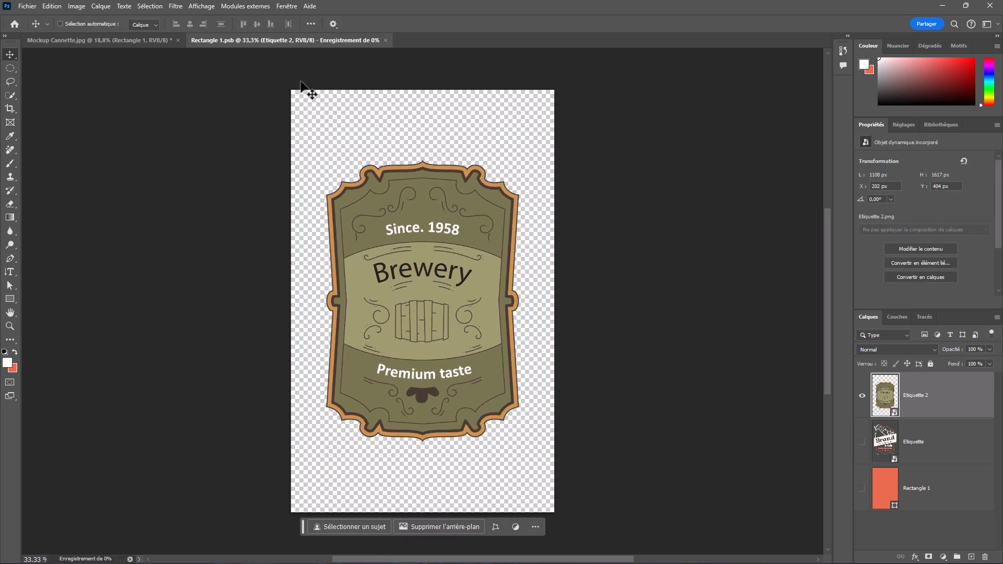
click(322, 41)
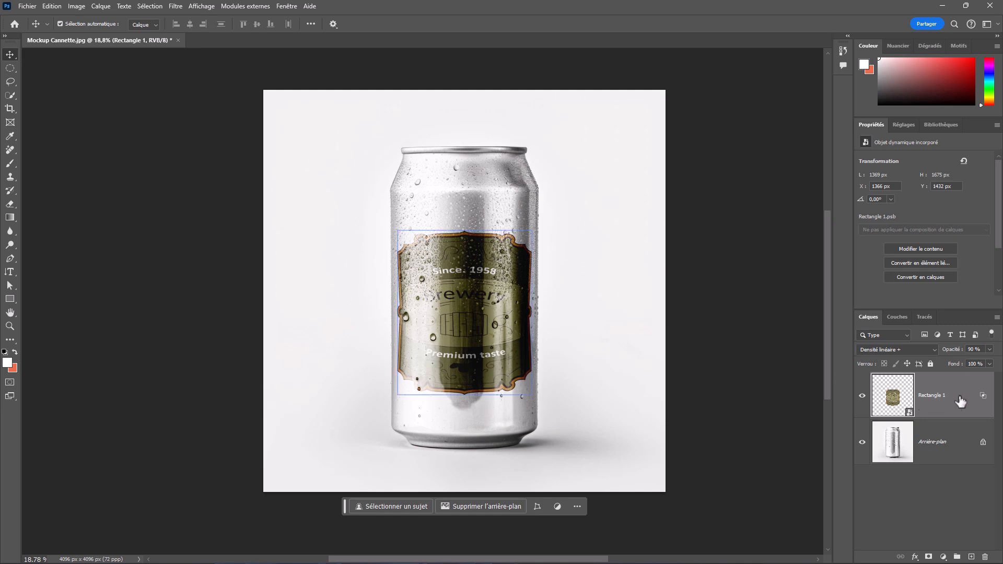
Step: In Rectangle 1's blending options, move the underlying layer's split white slider closer to 255 and apply it
double_click(981, 399)
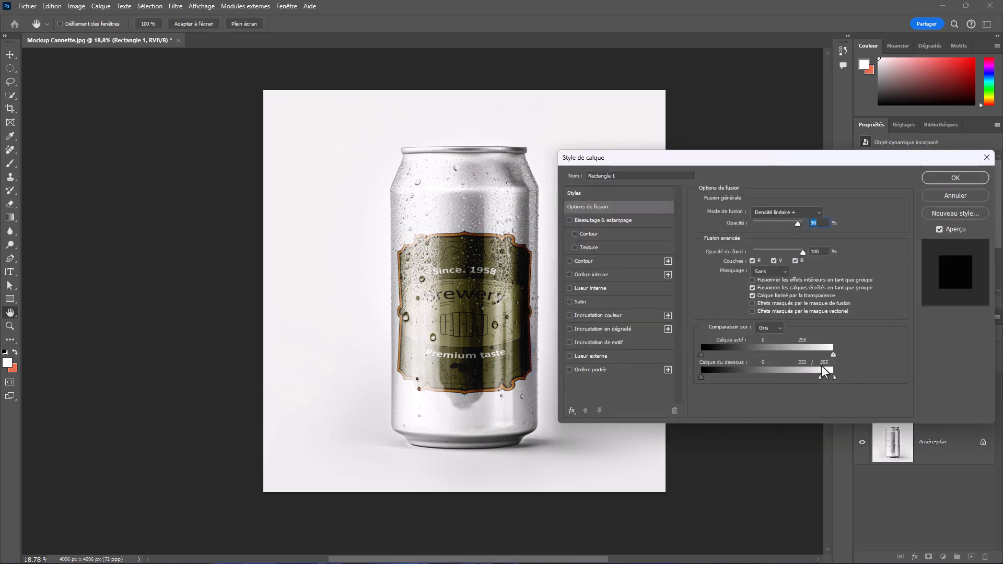
drag(822, 384, 830, 380)
click(955, 177)
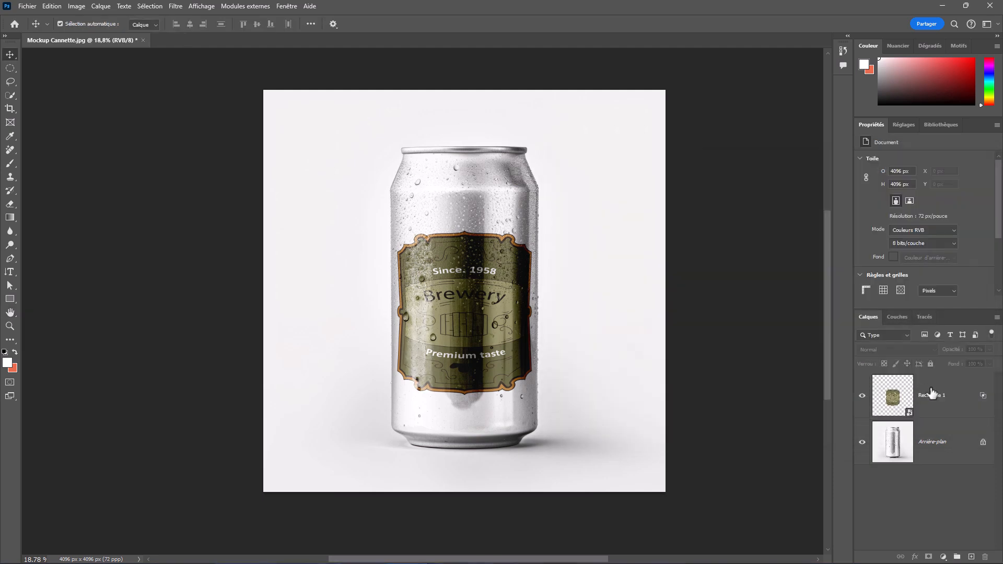
Step: Change the Rectangle 1 layer's blend mode to Produit and deselect the layer
click(898, 350)
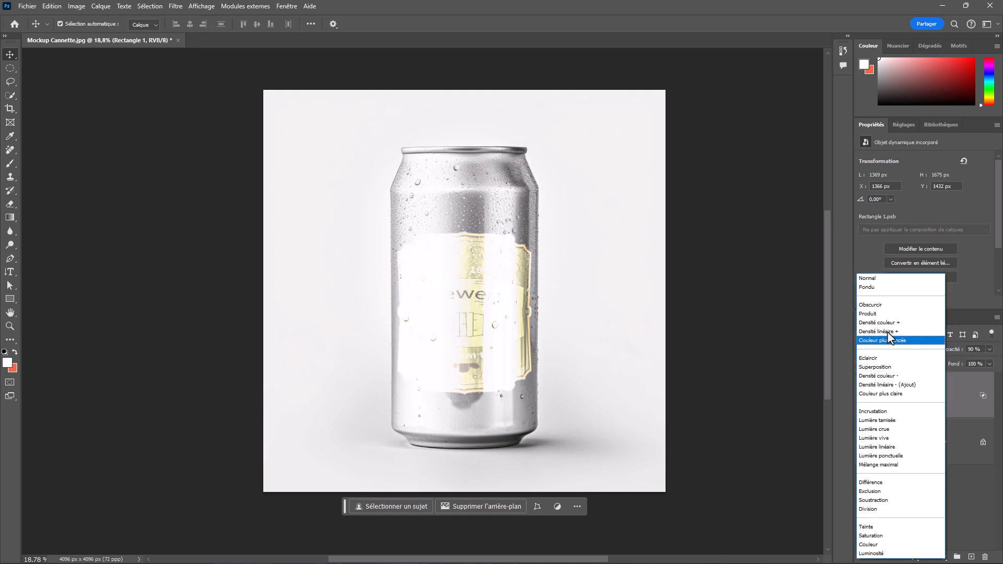
click(885, 314)
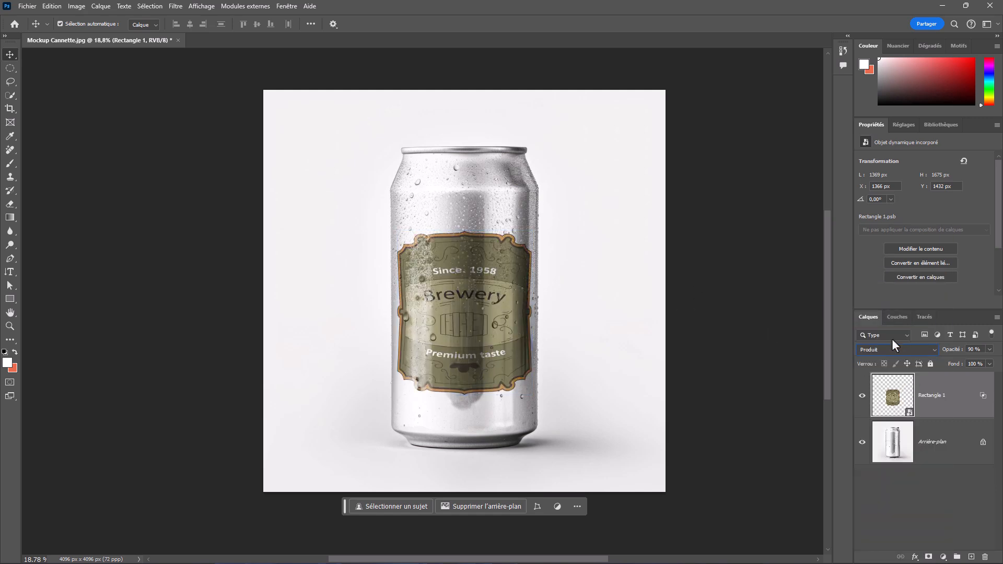
click(721, 335)
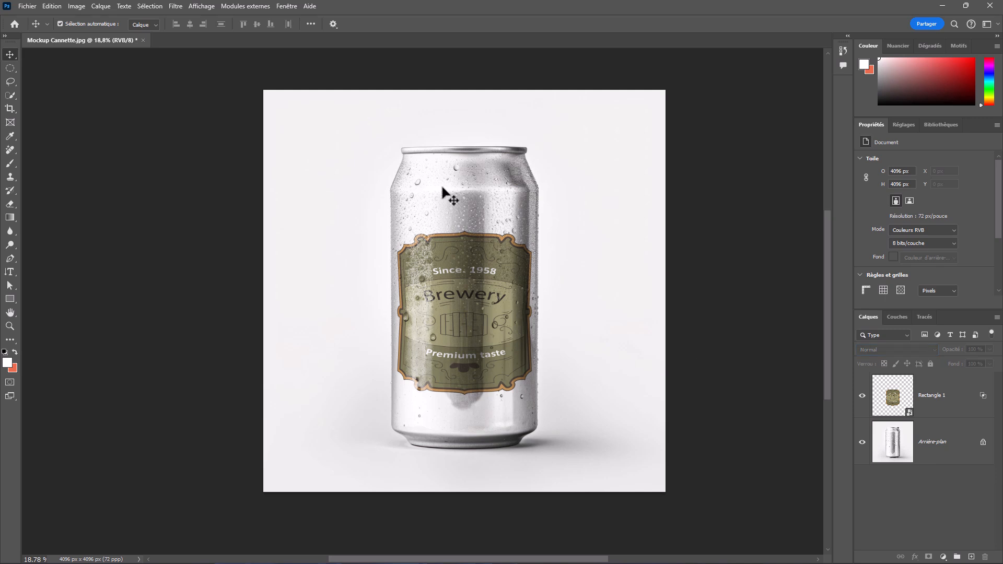
Step: Reopen Rectangle 1's contents, toggle the visibility of the Etiquette and Etiquette 2 layers to compare them, and return to the can mockup
click(935, 402)
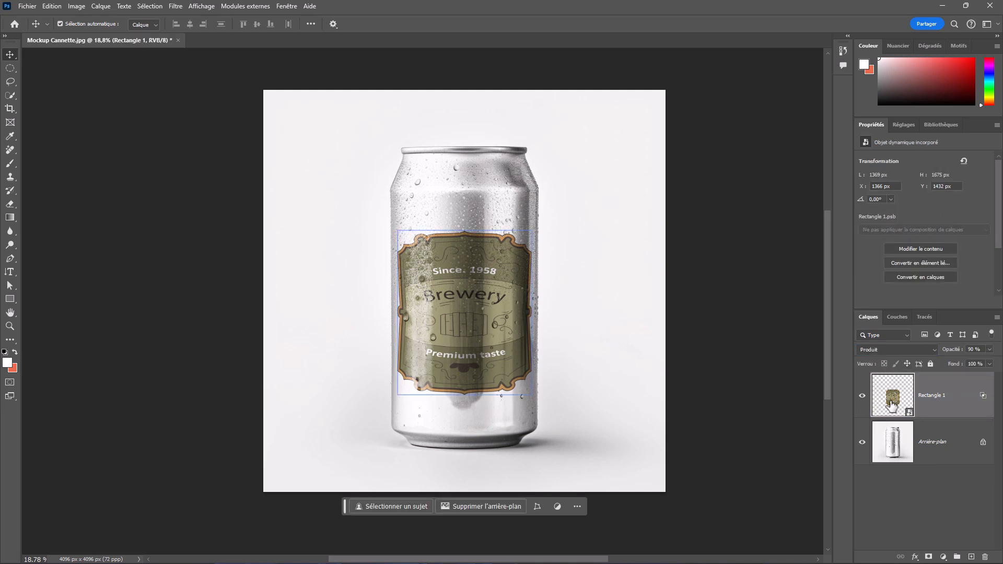
double_click(892, 404)
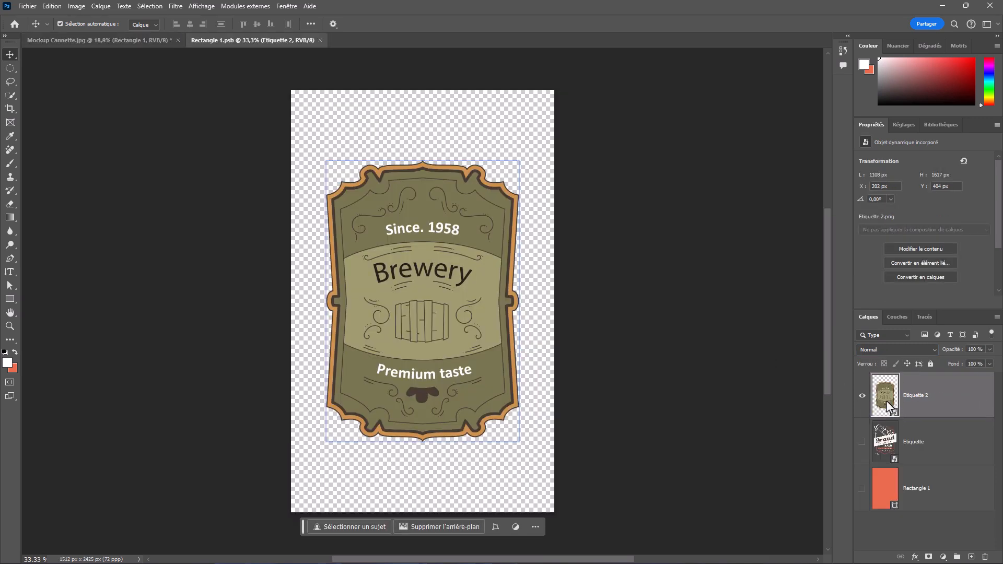
click(862, 441)
click(862, 396)
click(862, 395)
click(862, 441)
click(78, 41)
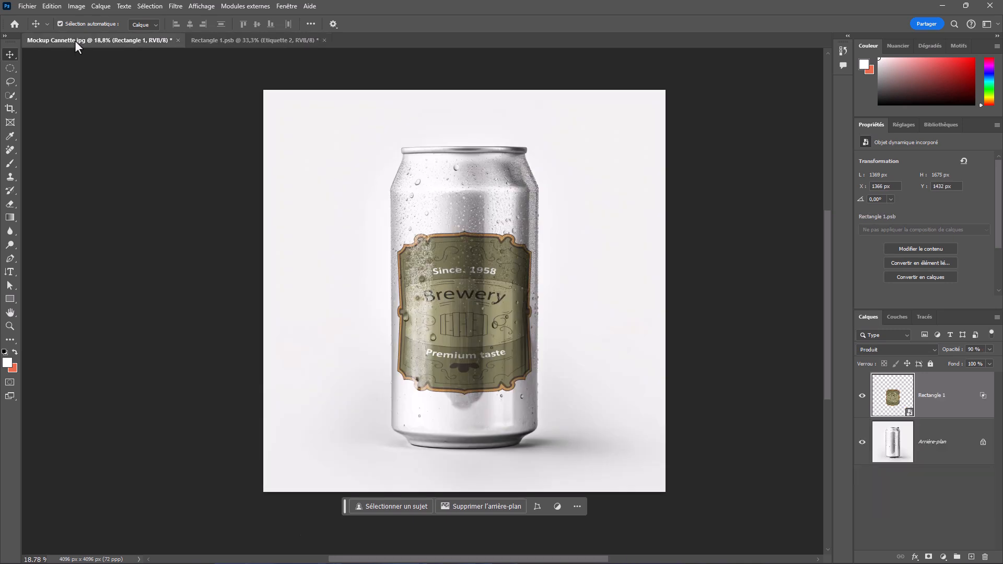